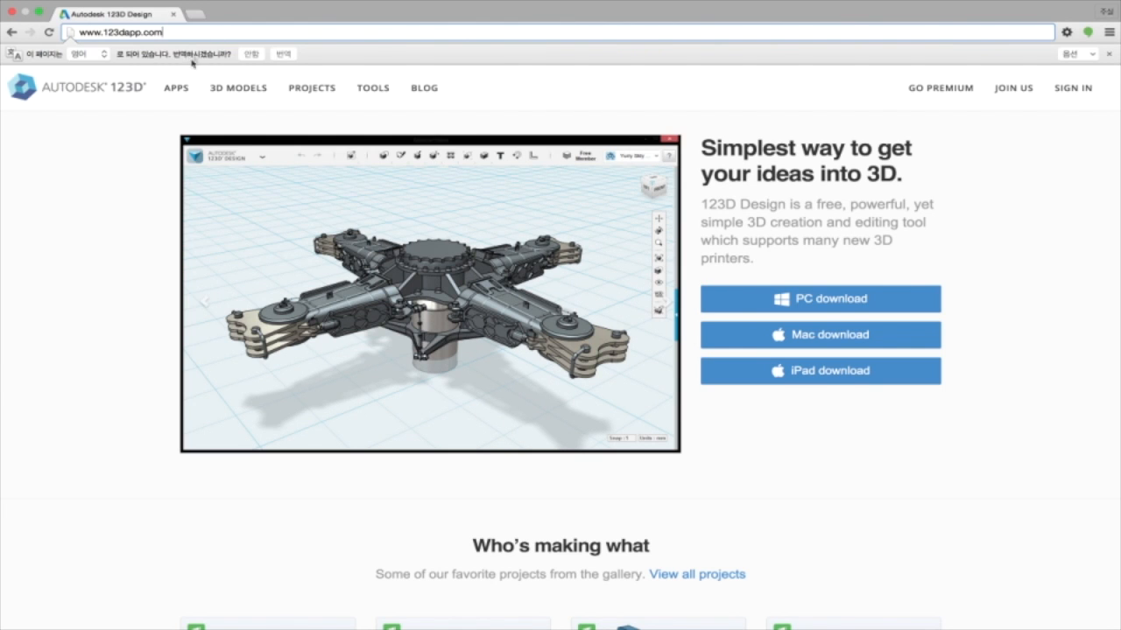
Open the 123D Design page from the Autodesk 123D website's list of apps.
{"action": "mouse_move", "coordinate": [175, 88]}
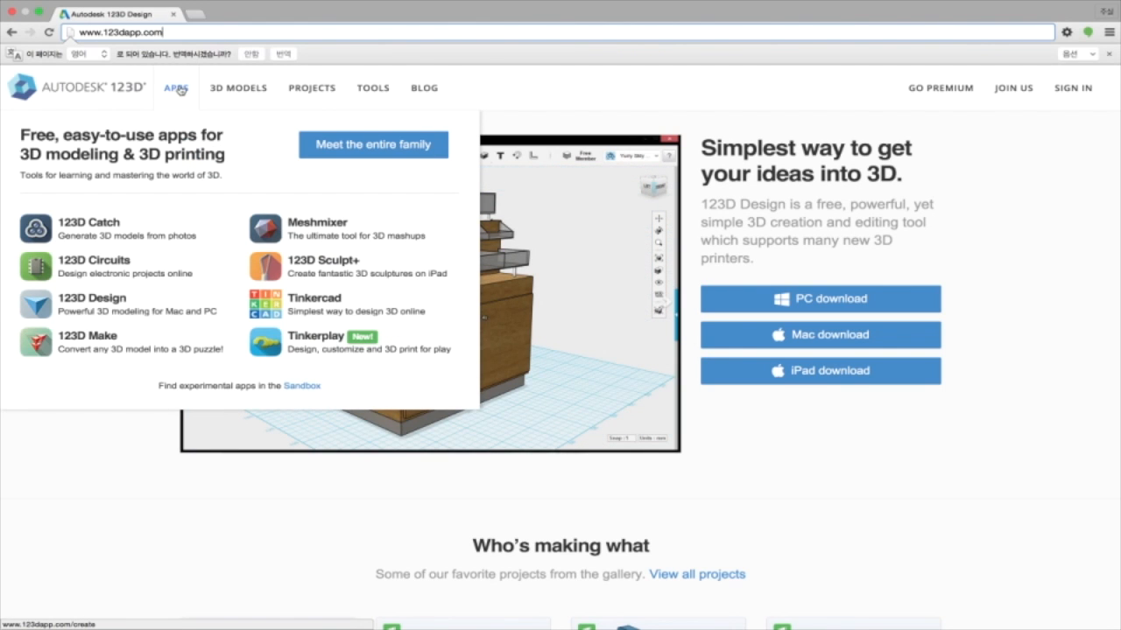
{"action": "left_click", "coordinate": [93, 303]}
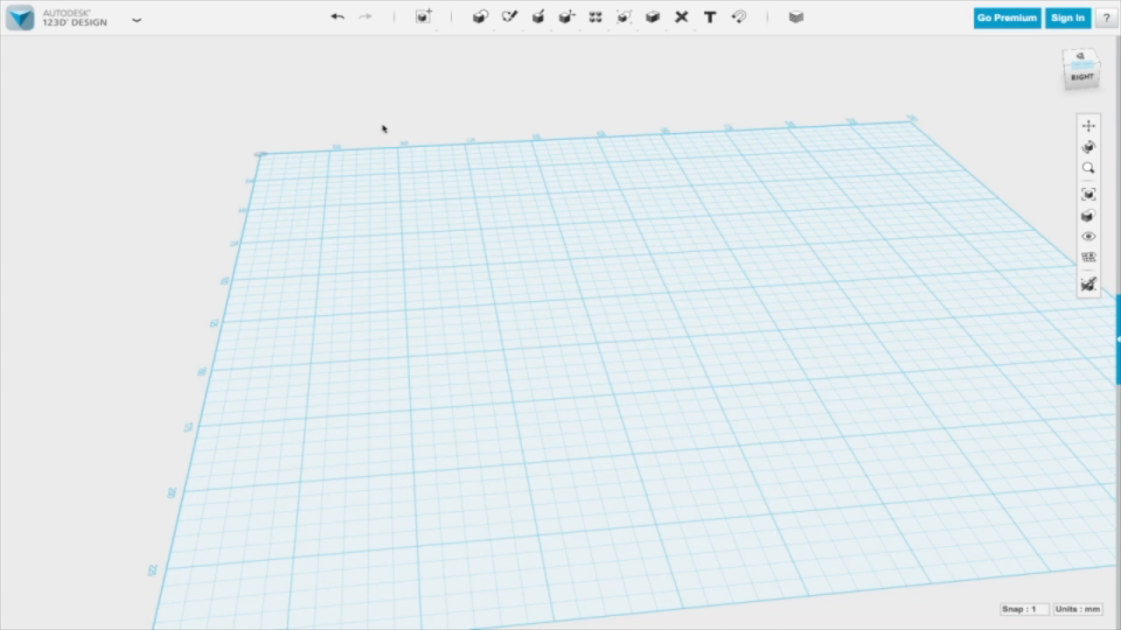
Examine the empty work grid from different angles, positions and distances by orbiting, panning and zooming.
{"action": "middle_click_drag", "start_coordinate": [759, 278], "coordinate": [719, 204]}
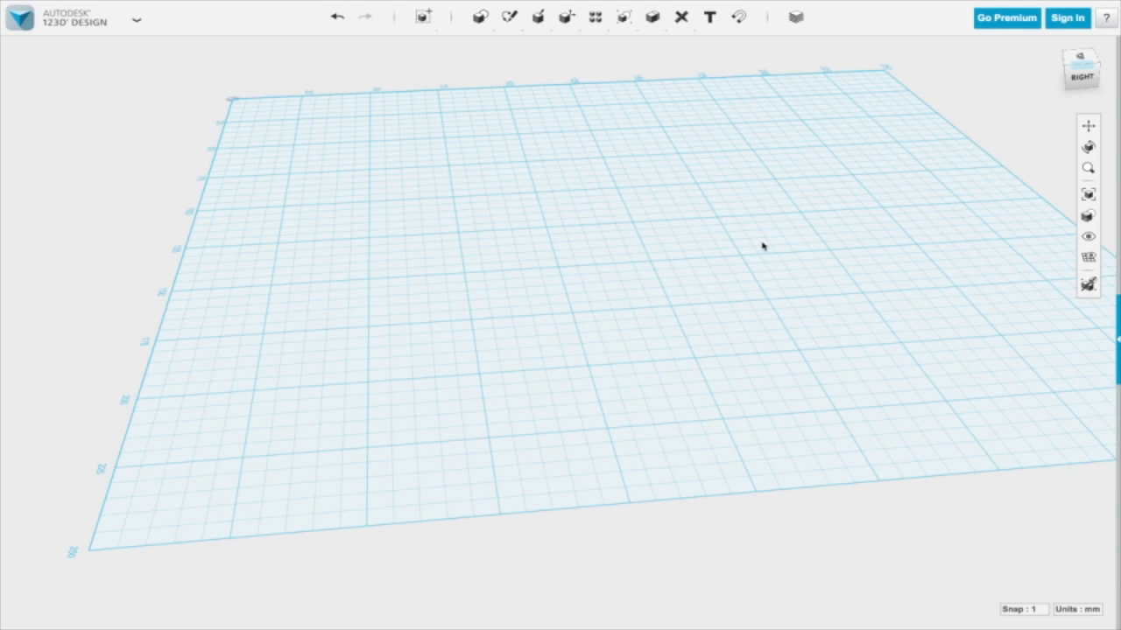
{"action": "right_click_drag", "start_coordinate": [761, 243], "coordinate": [645, 166]}
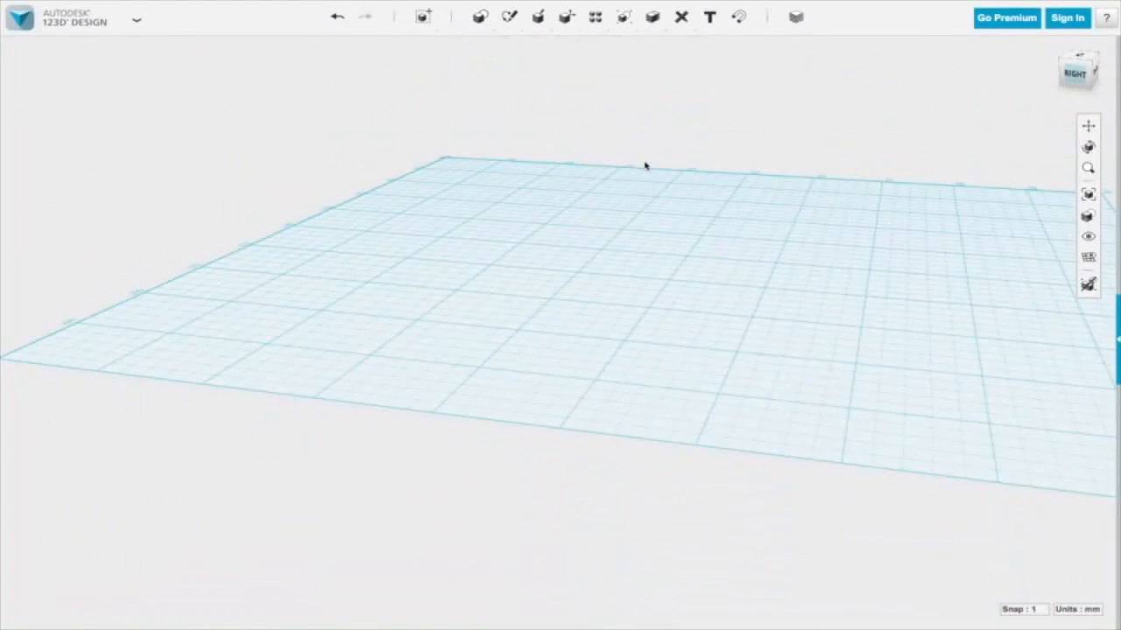
{"action": "mouse_move", "coordinate": [723, 195]}
{"action": "right_mouse_down"}
{"action": "mouse_move", "coordinate": [708, 230]}
{"action": "mouse_move", "coordinate": [627, 223]}
{"action": "mouse_move", "coordinate": [730, 201]}
{"action": "right_mouse_up"}
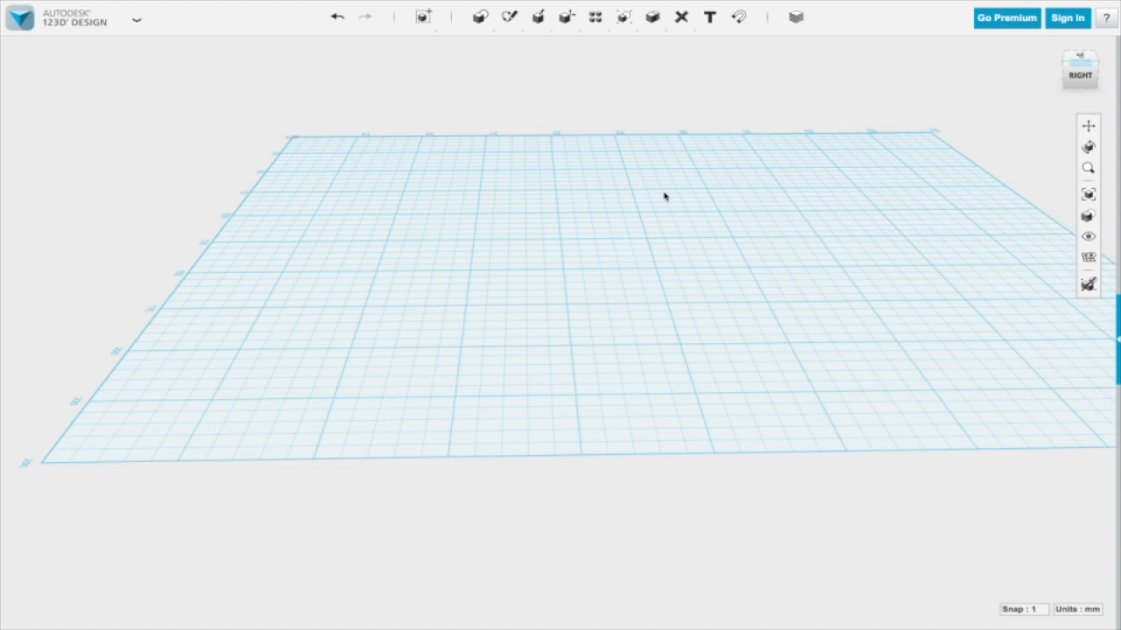
{"action": "middle_click_drag", "start_coordinate": [663, 196], "coordinate": [598, 308]}
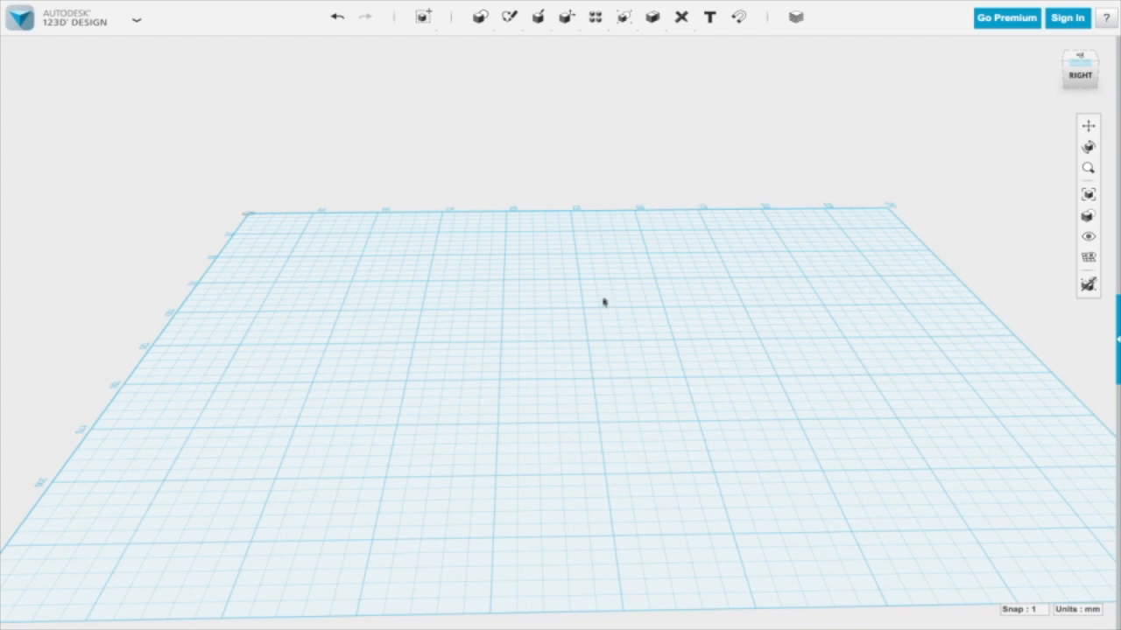
{"action": "scroll", "coordinate": [601, 288], "scroll_direction": "down", "scroll_amount": 2}
{"action": "scroll", "coordinate": [600, 288], "scroll_direction": "up", "scroll_amount": 2}
{"action": "scroll", "coordinate": [601, 288], "scroll_direction": "down", "scroll_amount": 2}
{"action": "scroll", "coordinate": [601, 288], "scroll_direction": "up", "scroll_amount": 3}
{"action": "scroll", "coordinate": [599, 288], "scroll_direction": "down", "scroll_amount": 4}
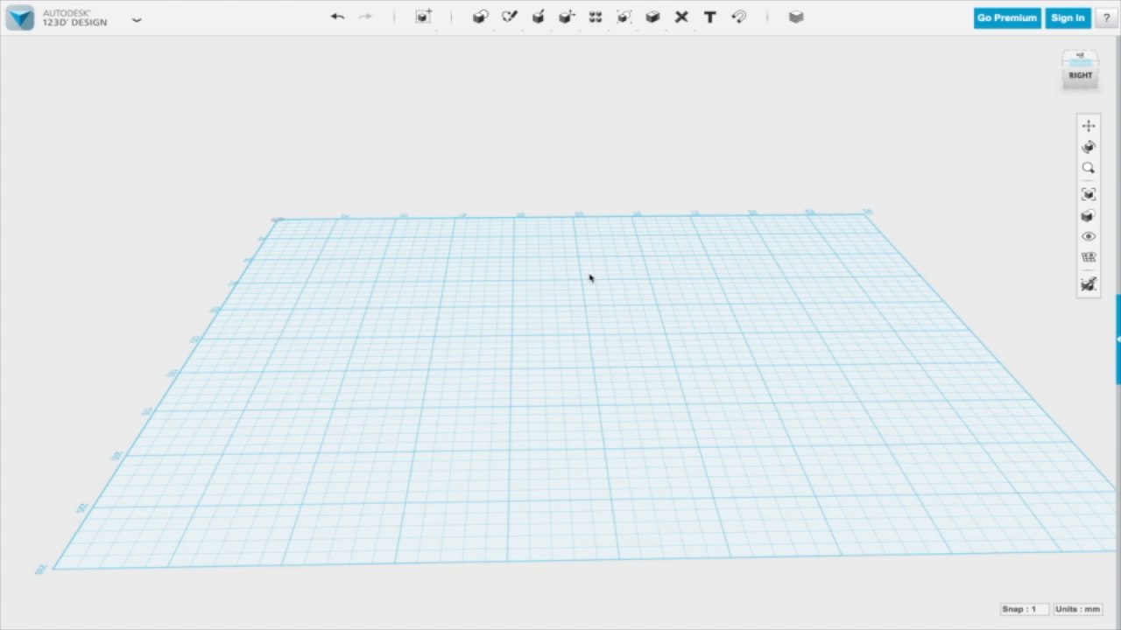
{"action": "right_click_drag", "start_coordinate": [595, 278], "coordinate": [507, 280]}
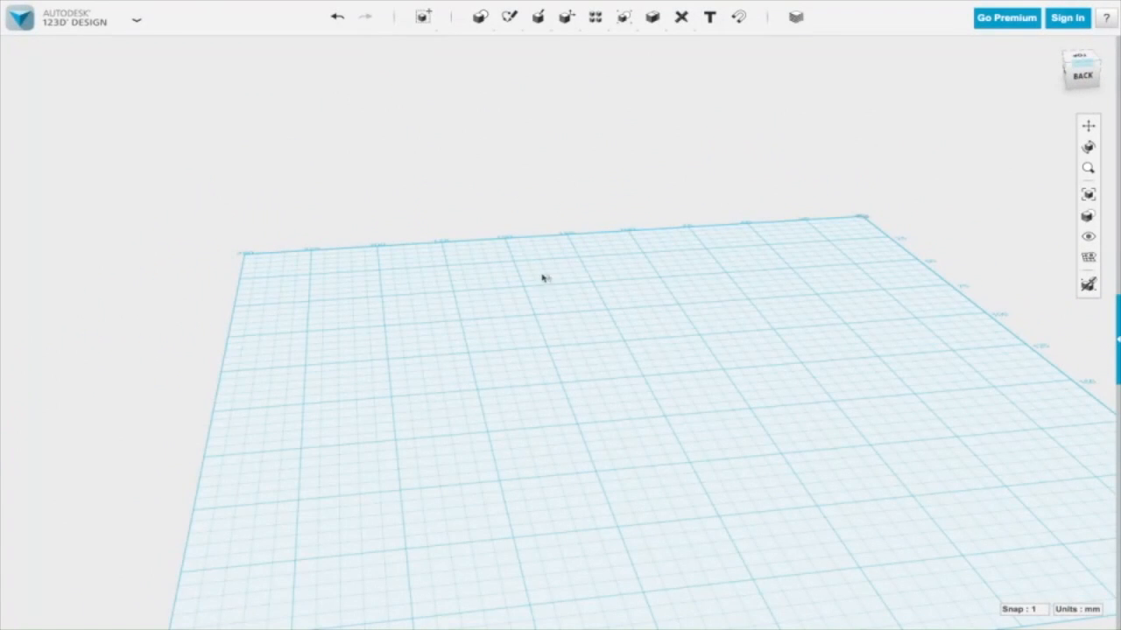
{"action": "middle_click_drag", "start_coordinate": [577, 267], "coordinate": [629, 218]}
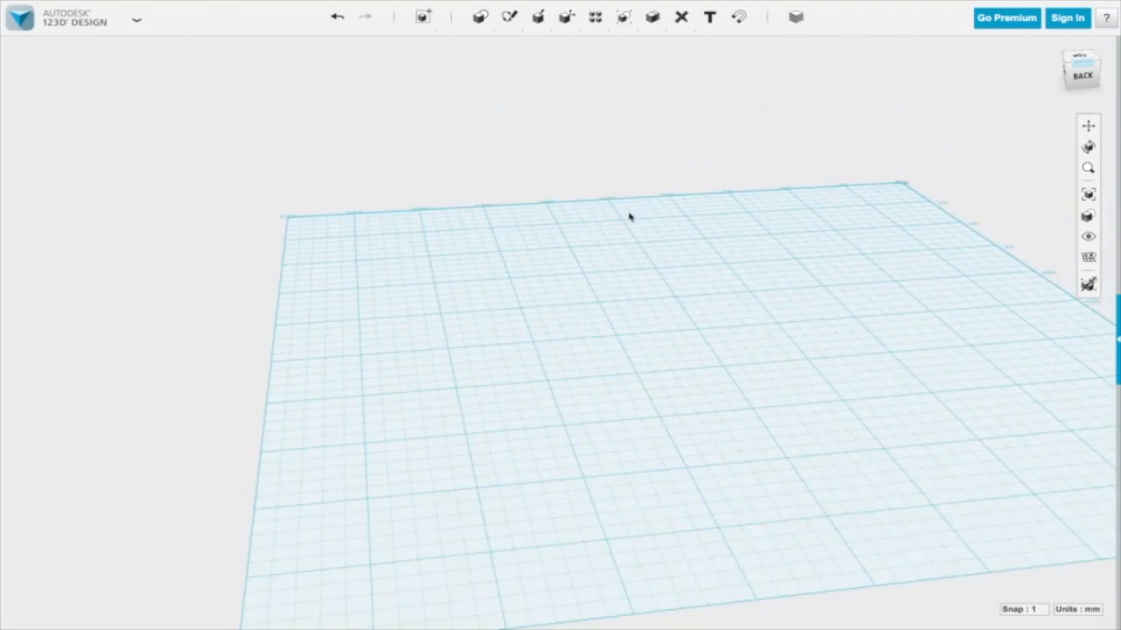
{"action": "scroll", "coordinate": [631, 215], "scroll_direction": "up", "scroll_amount": 3}
{"action": "scroll", "coordinate": [630, 212], "scroll_direction": "down", "scroll_amount": 2}
{"action": "scroll", "coordinate": [630, 215], "scroll_direction": "up", "scroll_amount": 1}
{"action": "scroll", "coordinate": [631, 272], "scroll_direction": "down", "scroll_amount": 1}
{"action": "scroll", "coordinate": [758, 370], "scroll_direction": "up", "scroll_amount": 2}
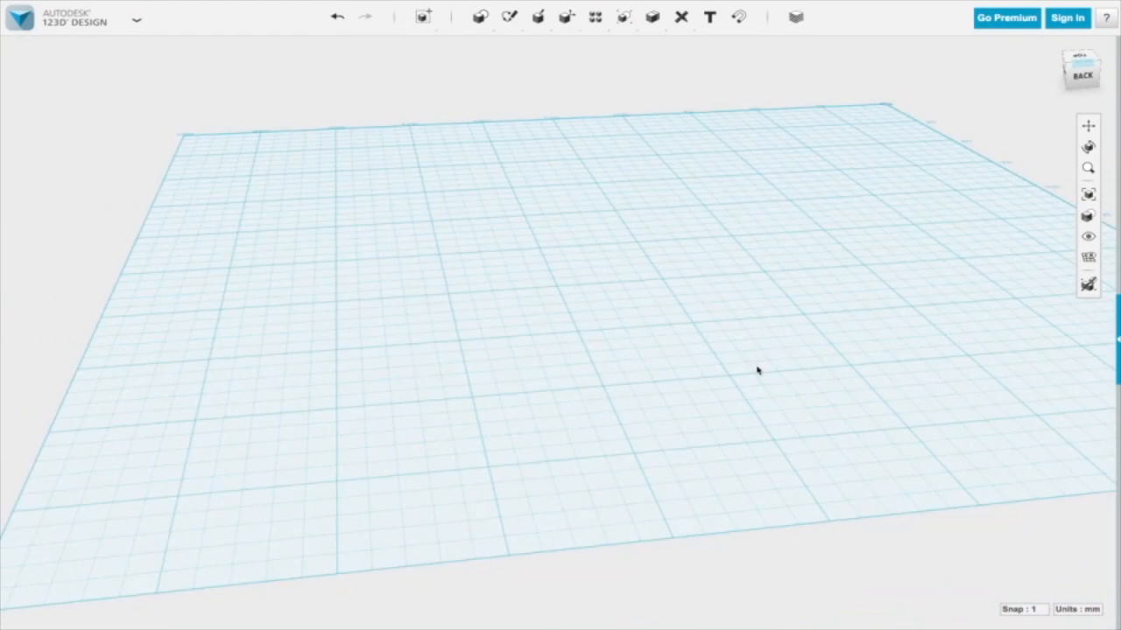
{"action": "scroll", "coordinate": [744, 376], "scroll_direction": "up", "scroll_amount": 2}
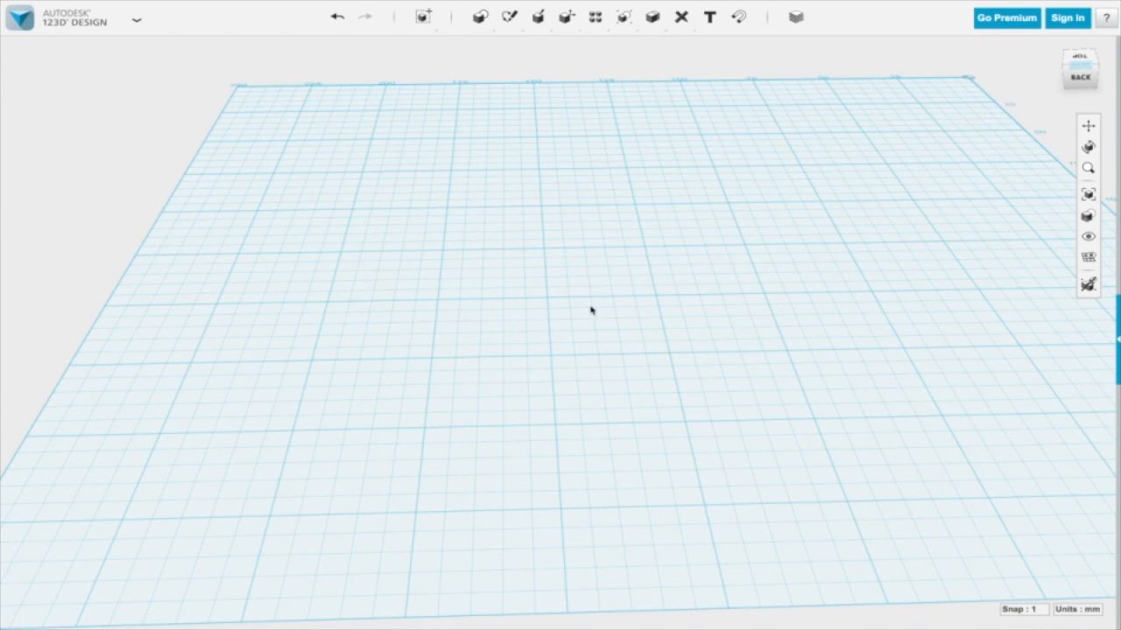
{"action": "middle_click_drag", "start_coordinate": [588, 304], "coordinate": [594, 368]}
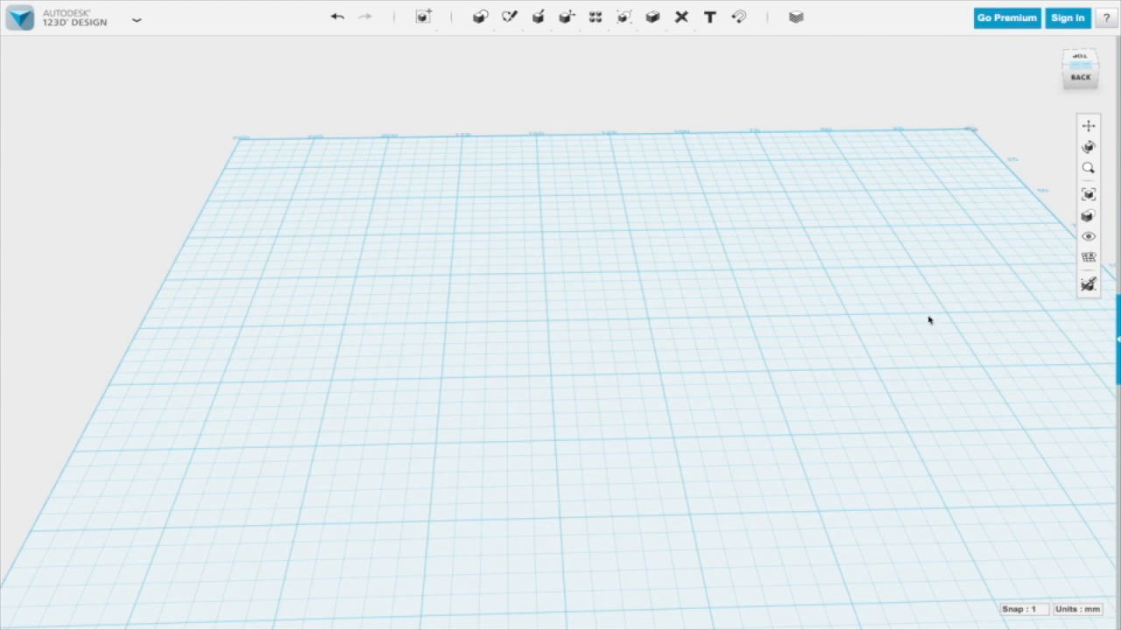
{"action": "middle_click_drag", "start_coordinate": [765, 295], "coordinate": [739, 199]}
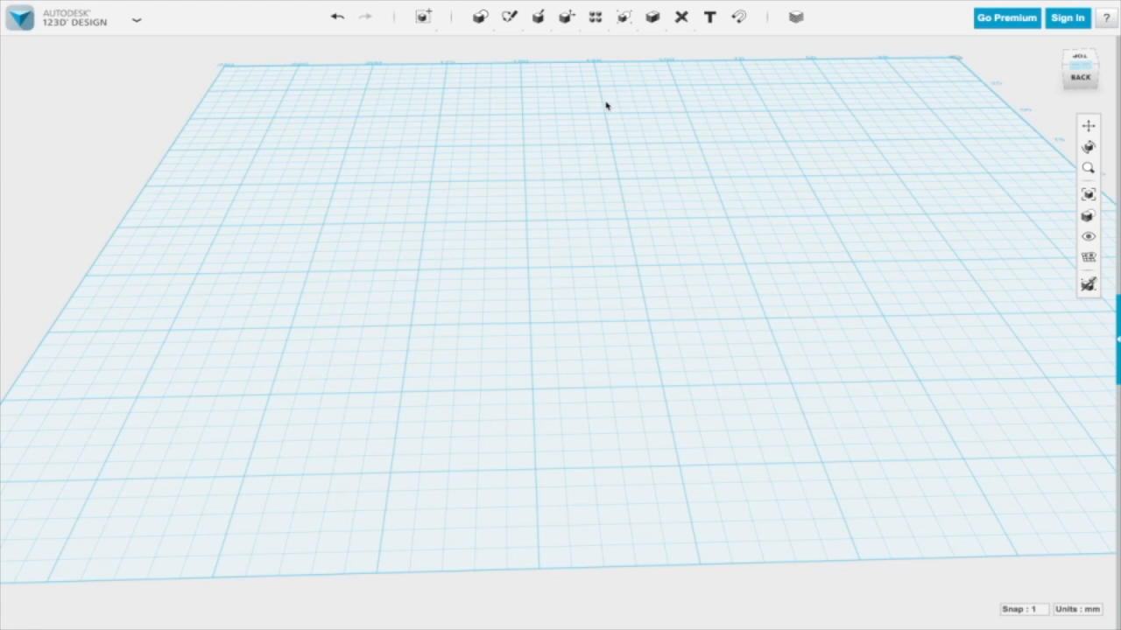
Insert a 20 × 20 × 20 mm box primitive near the far edge of the grid.
{"action": "mouse_move", "coordinate": [483, 16]}
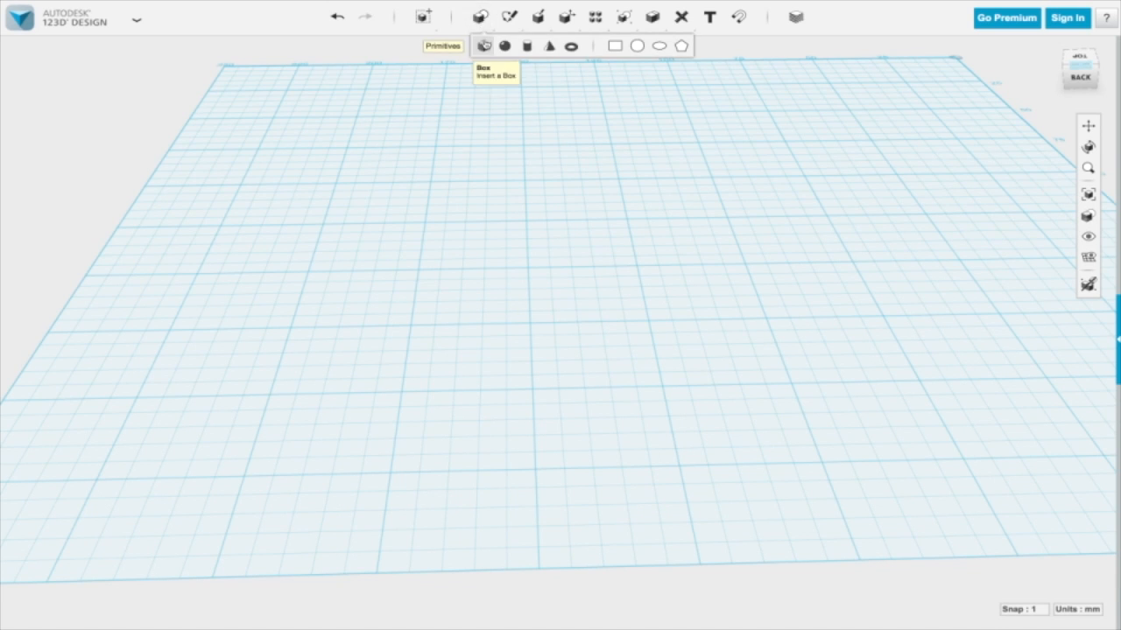
{"action": "left_click", "coordinate": [485, 47]}
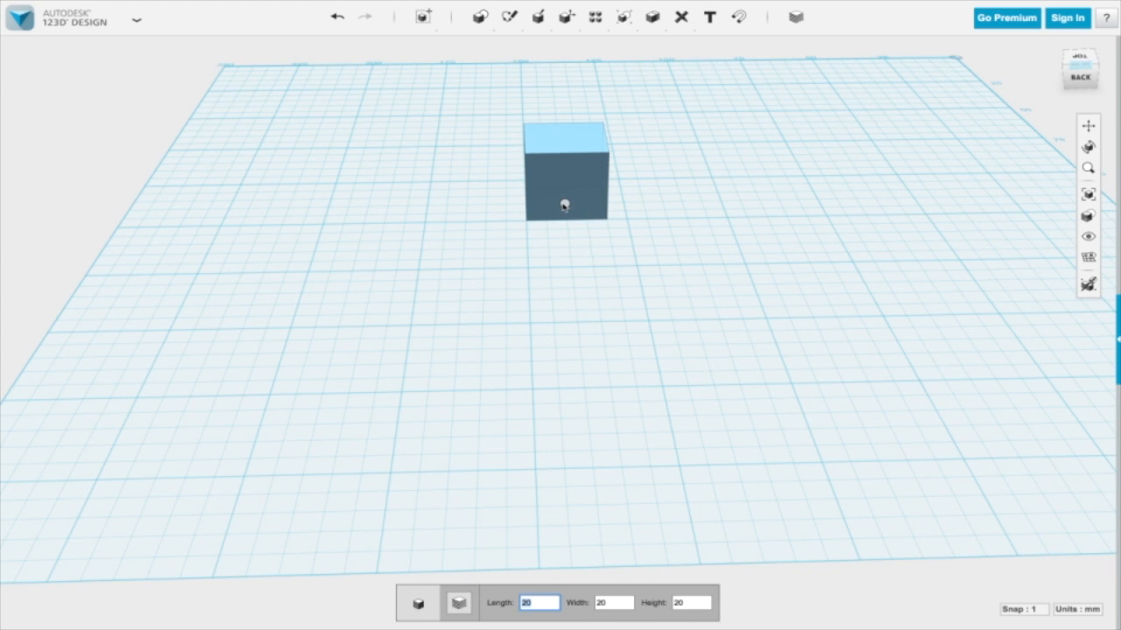
{"action": "left_click", "coordinate": [564, 205]}
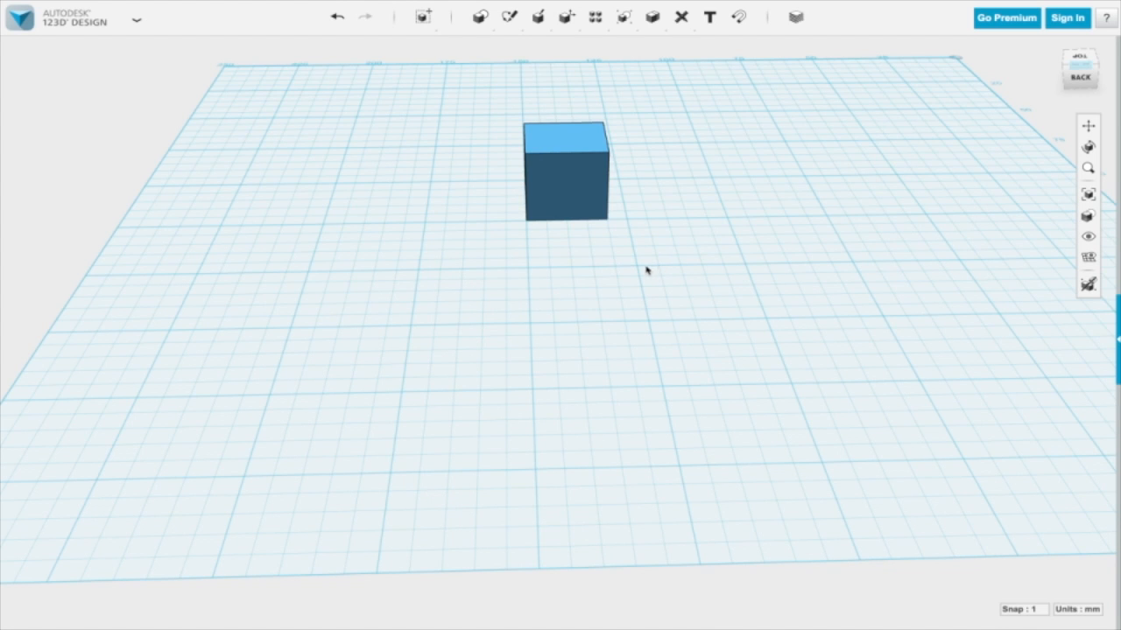
Insert a second box with length 10, width 20 and height 30 mm on the grid in front of the cube.
{"action": "right_click_drag", "start_coordinate": [608, 296], "coordinate": [636, 290]}
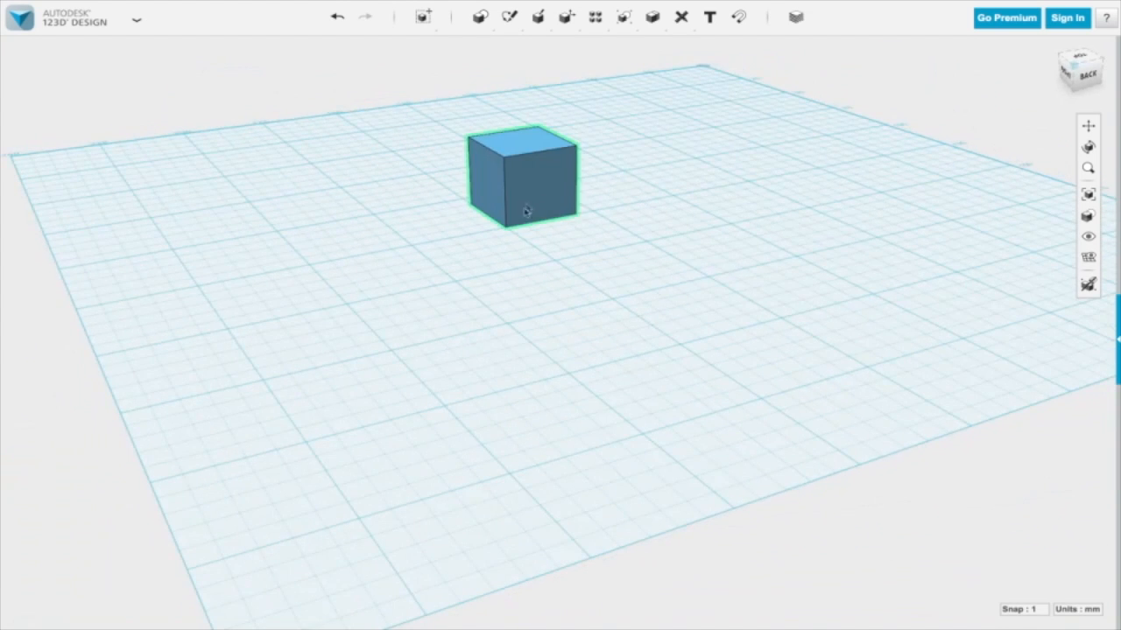
{"action": "right_click_drag", "start_coordinate": [511, 210], "coordinate": [580, 305]}
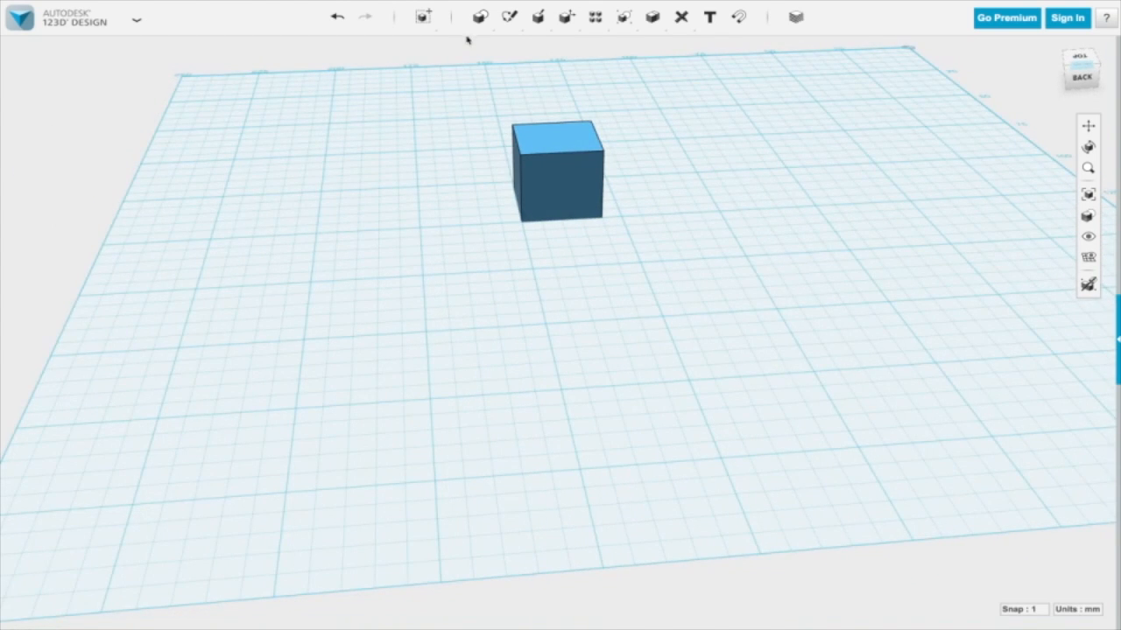
{"action": "mouse_move", "coordinate": [479, 19]}
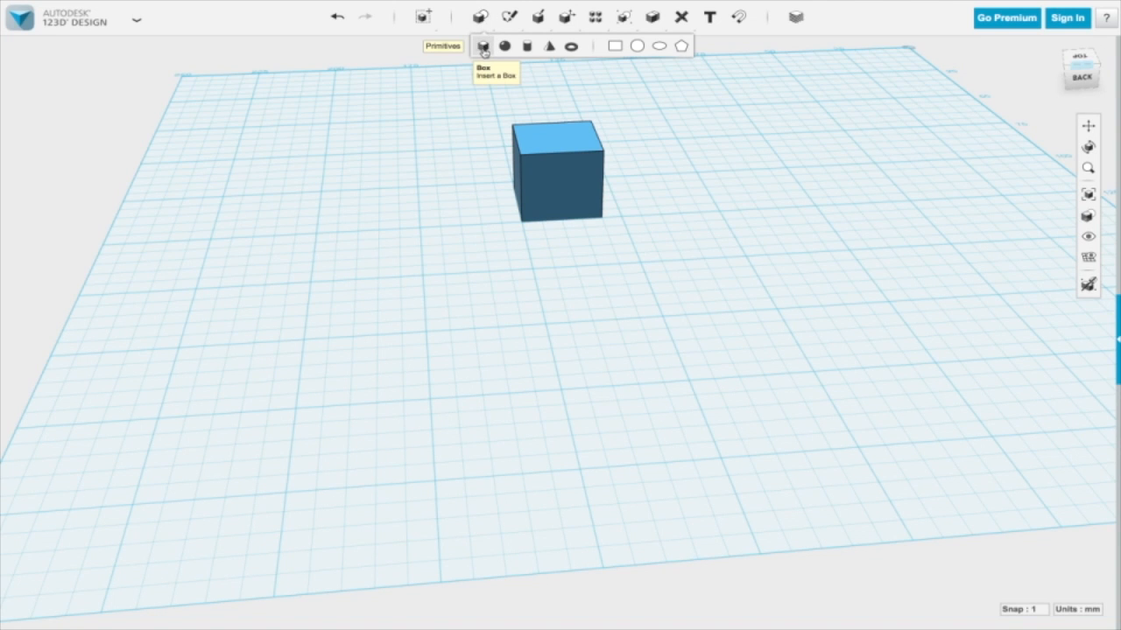
{"action": "left_click", "coordinate": [482, 46]}
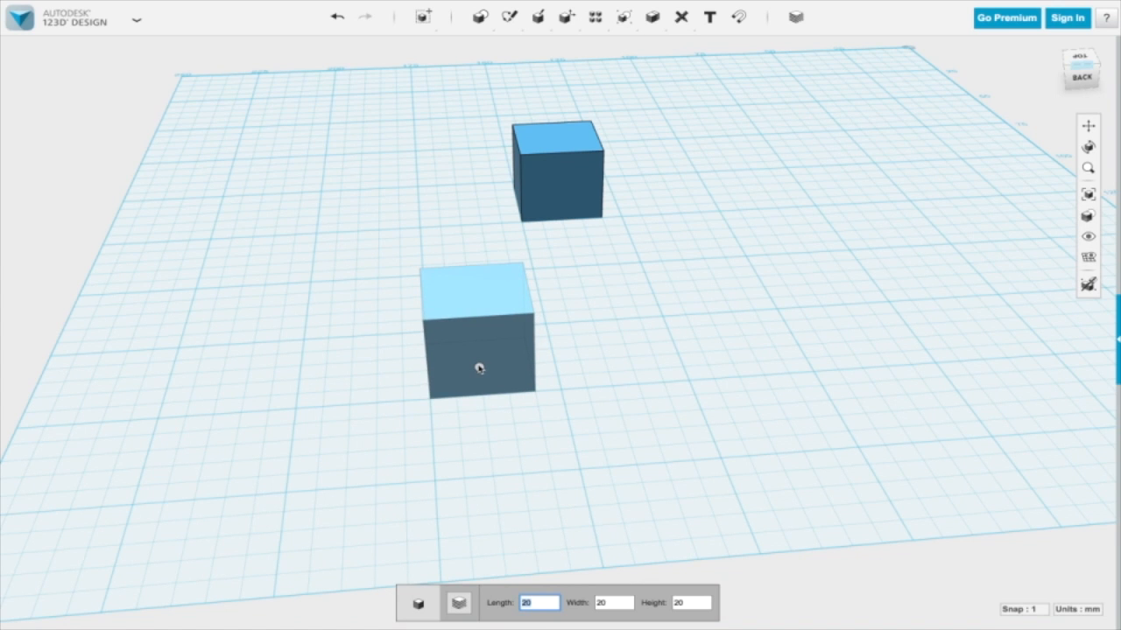
{"action": "type", "text": "10"}
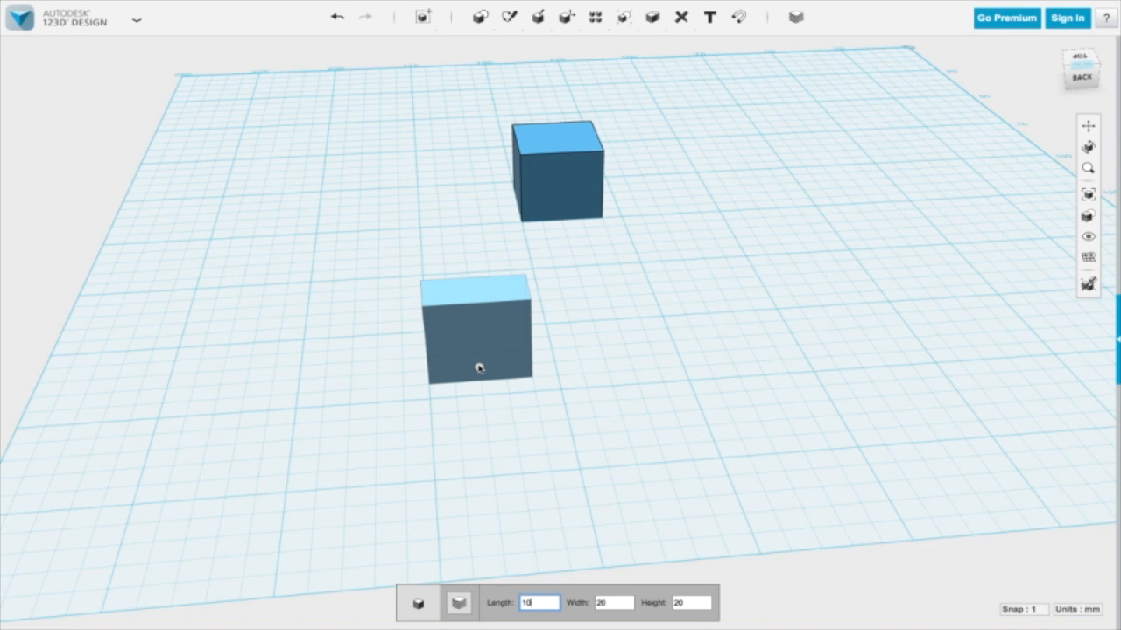
{"action": "key", "text": "Tab"}
{"action": "type", "text": "20"}
{"action": "key", "text": "Tab"}
{"action": "type", "text": "30"}
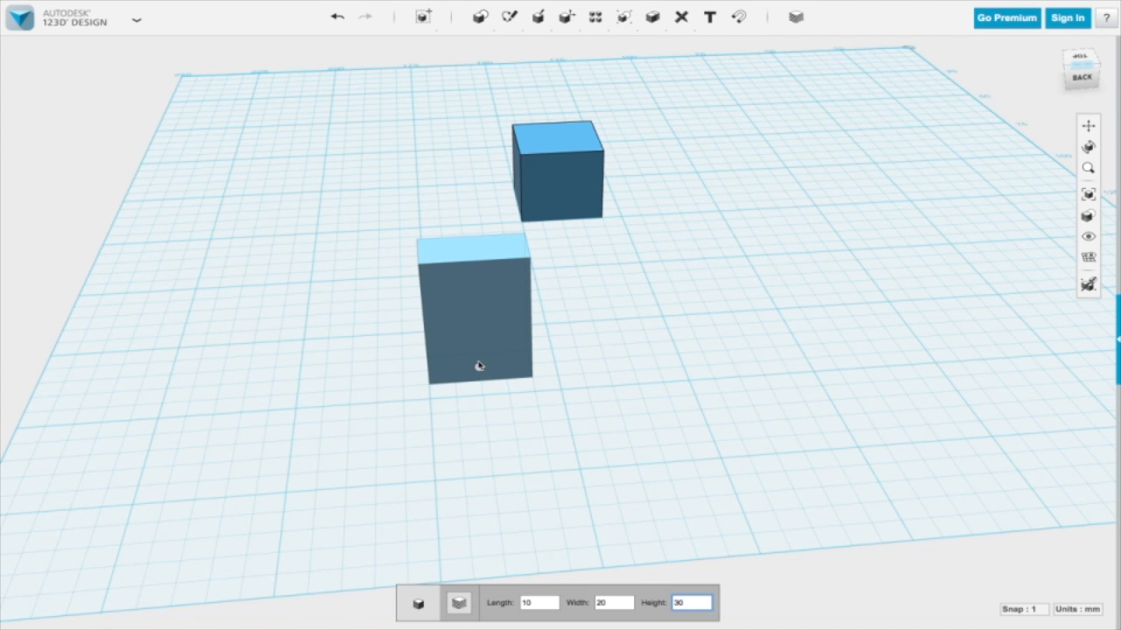
{"action": "left_click", "coordinate": [479, 385]}
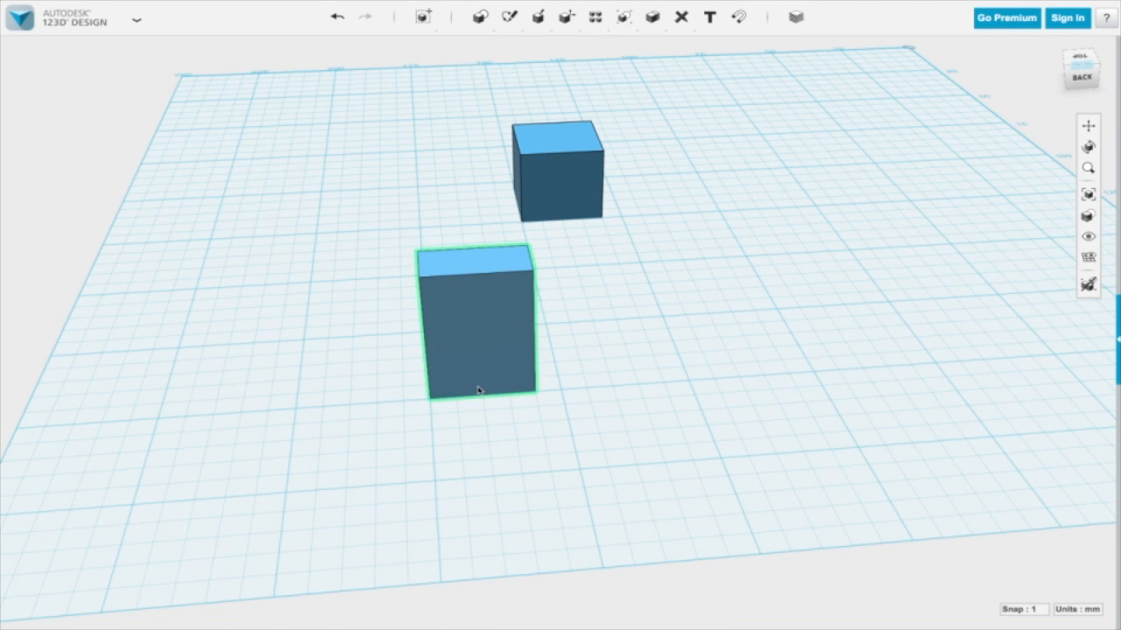
Insert a sphere with a radius of 30 mm on the grid beside the two boxes.
{"action": "right_click_drag", "start_coordinate": [628, 478], "coordinate": [648, 513]}
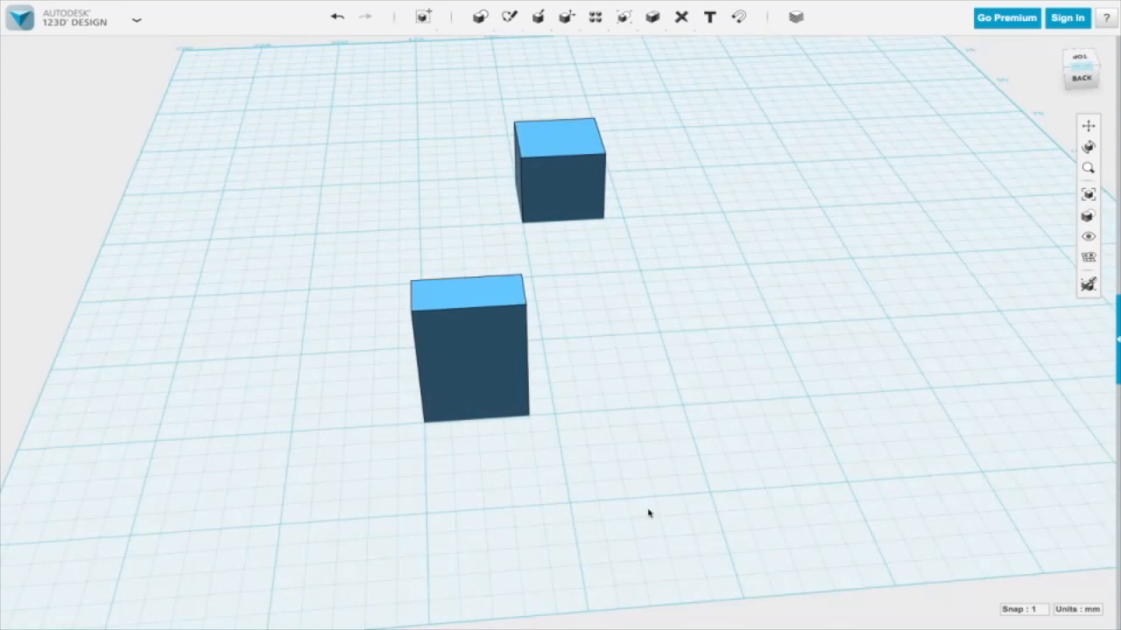
{"action": "mouse_move", "coordinate": [480, 16]}
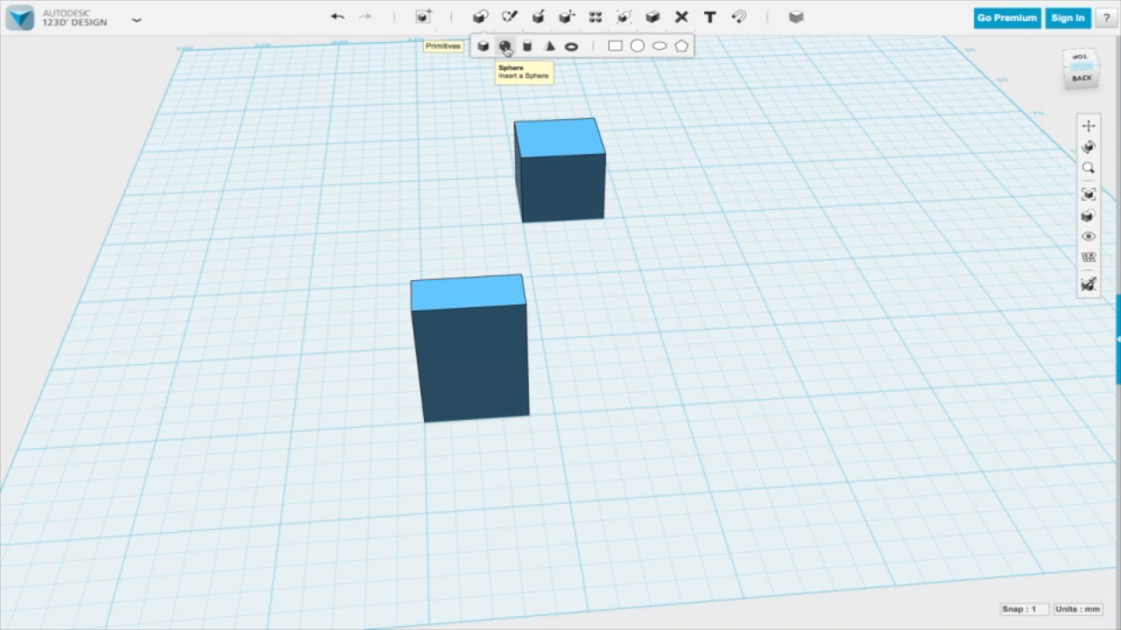
{"action": "left_click", "coordinate": [505, 47]}
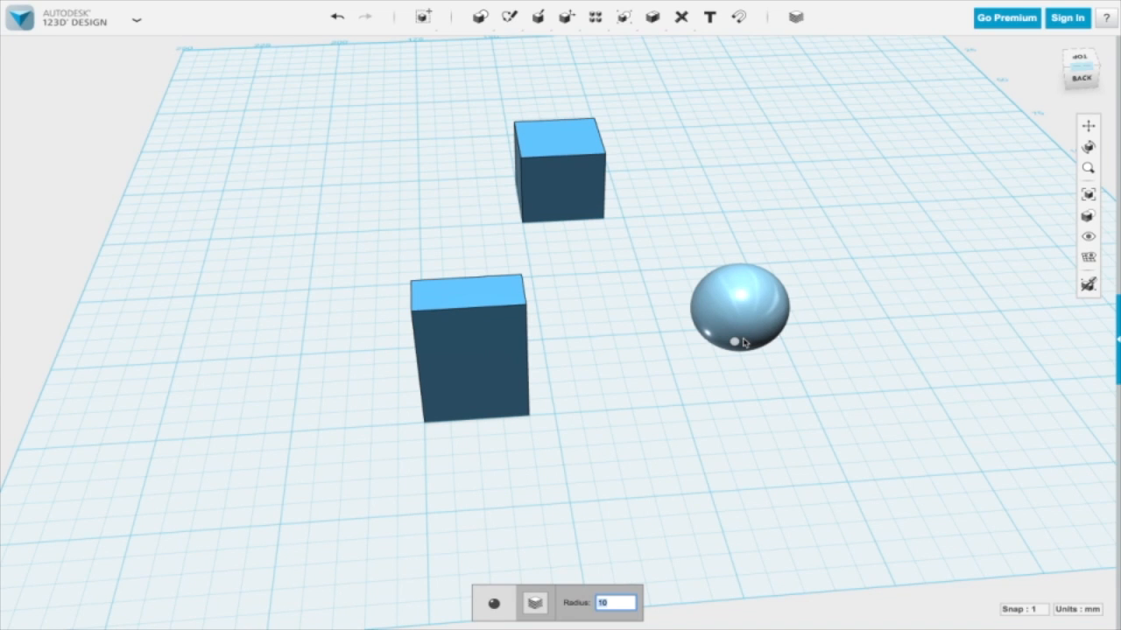
{"action": "type", "text": "30"}
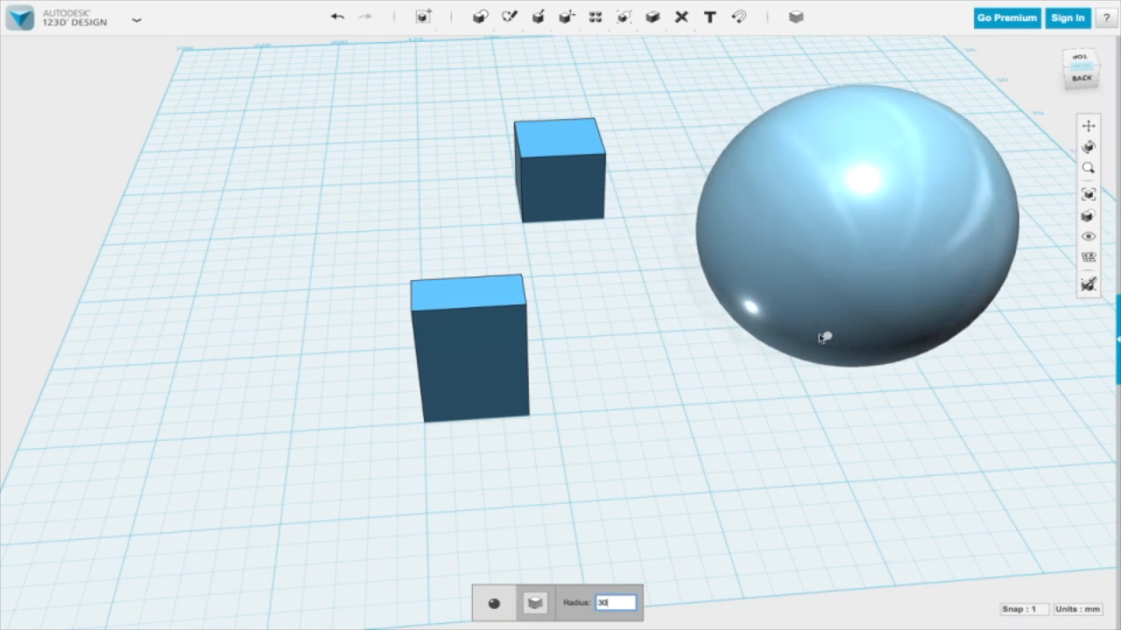
{"action": "left_click", "coordinate": [832, 310]}
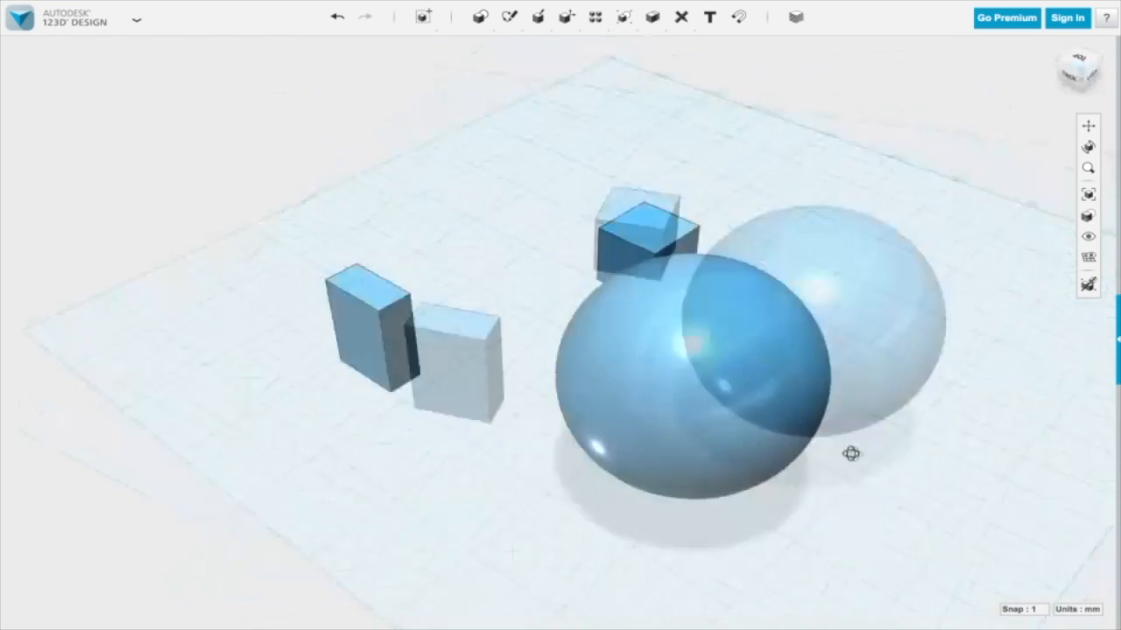
Insert a cylinder with radius 20 mm and height 30 mm on the opposite side of the cube from the sphere.
{"action": "mouse_move", "coordinate": [480, 18]}
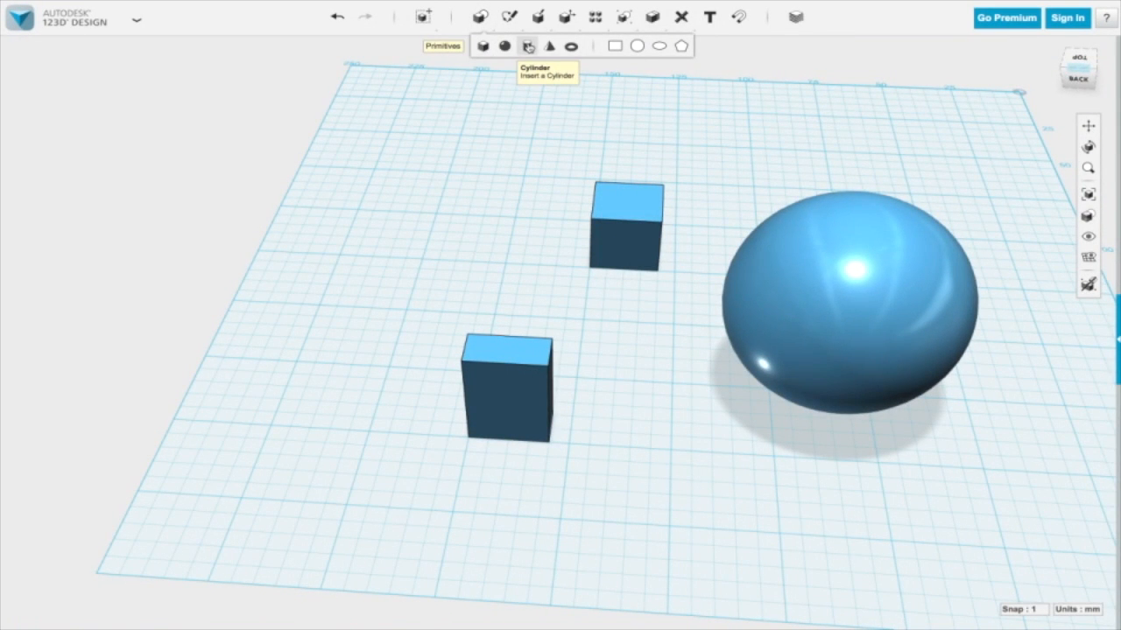
{"action": "left_click", "coordinate": [530, 47]}
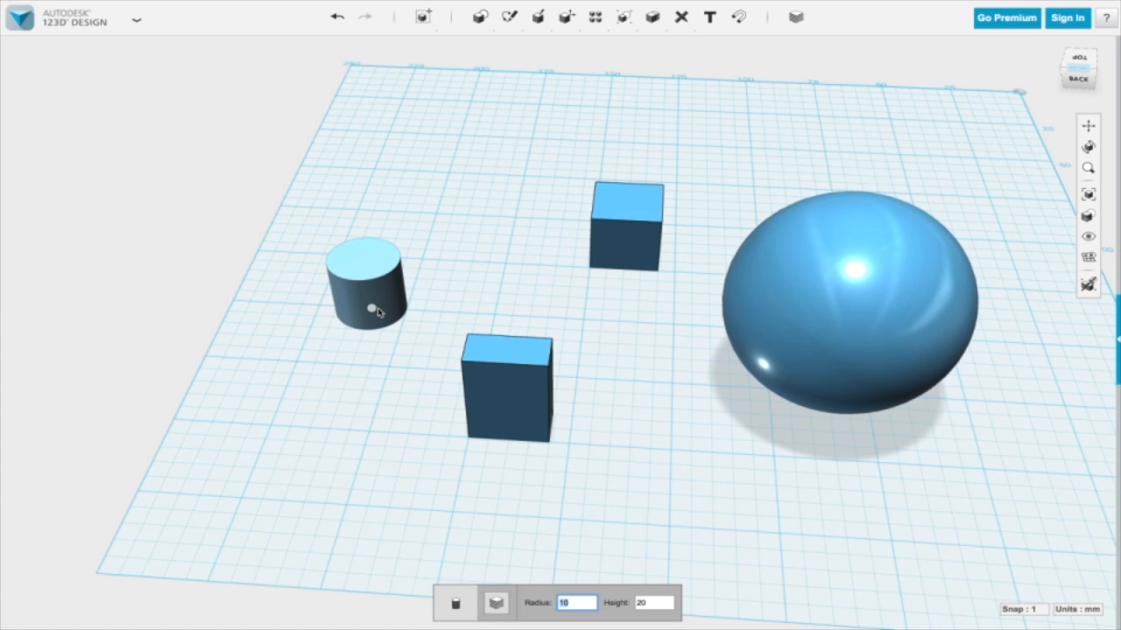
{"action": "type", "text": "20"}
{"action": "key", "text": "Tab"}
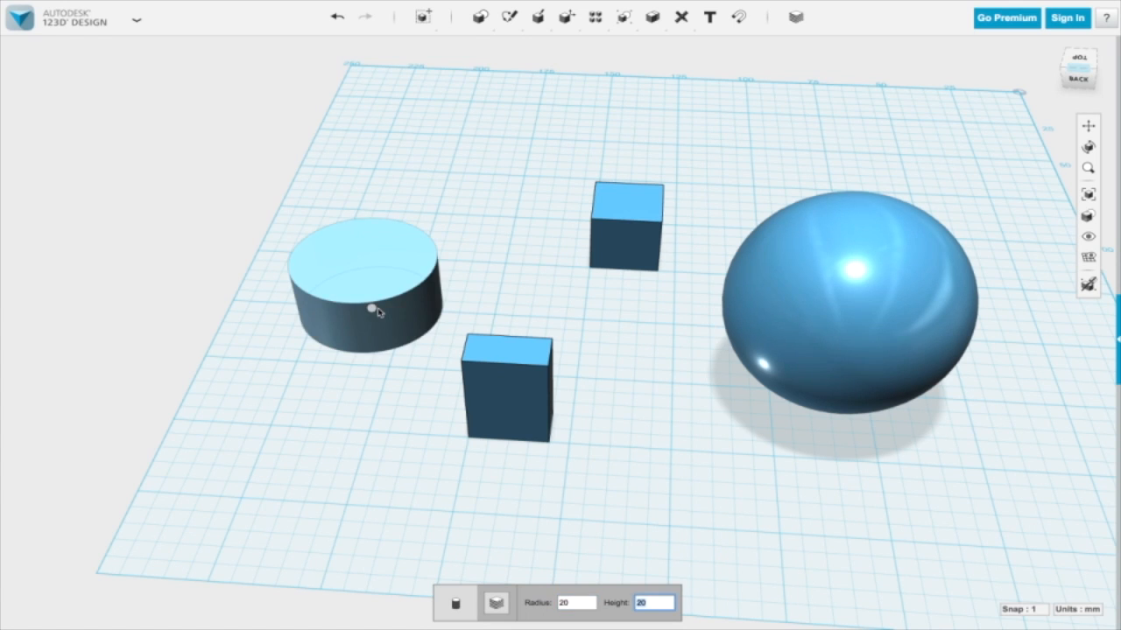
{"action": "type", "text": "30"}
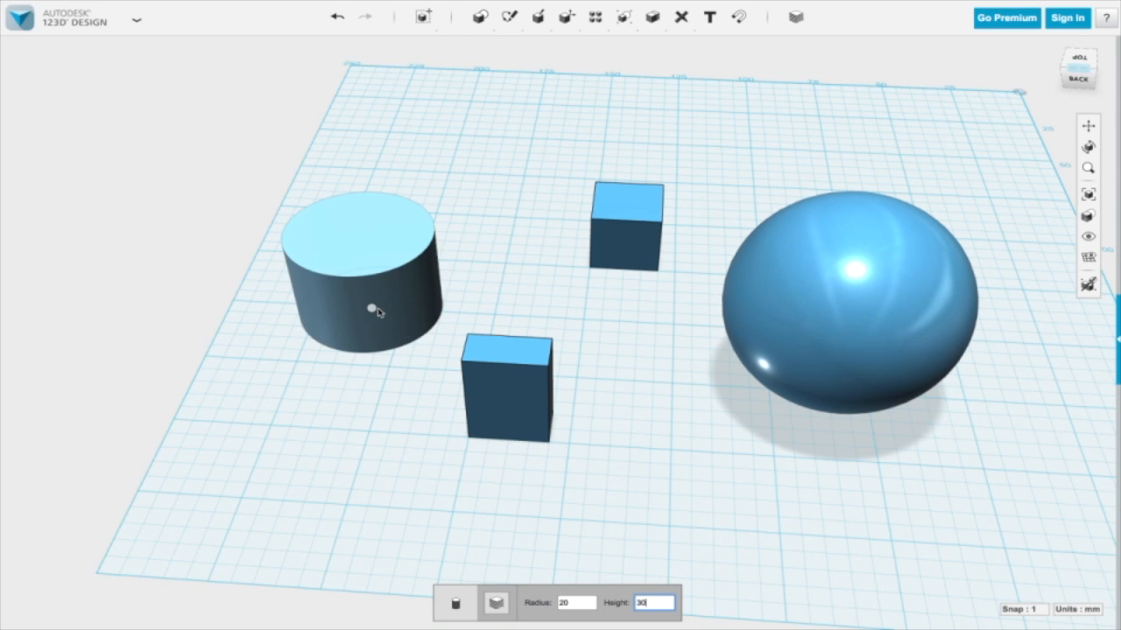
{"action": "left_click", "coordinate": [377, 240]}
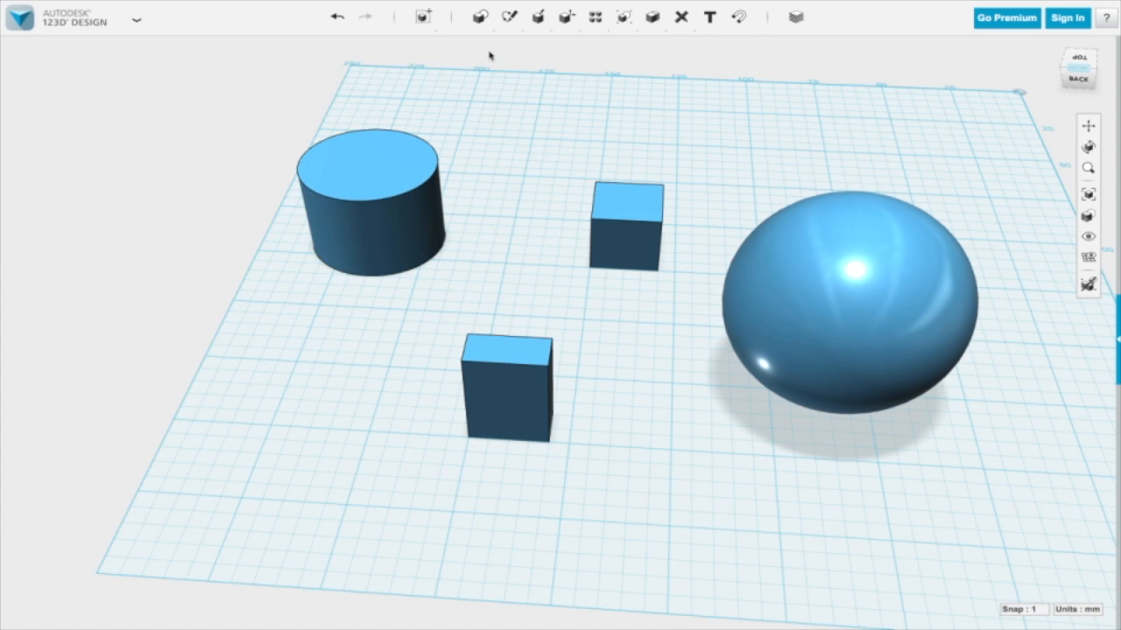
Insert a cone with radius 12 mm and height 30 mm on the top face of the cylinder.
{"action": "mouse_move", "coordinate": [479, 19]}
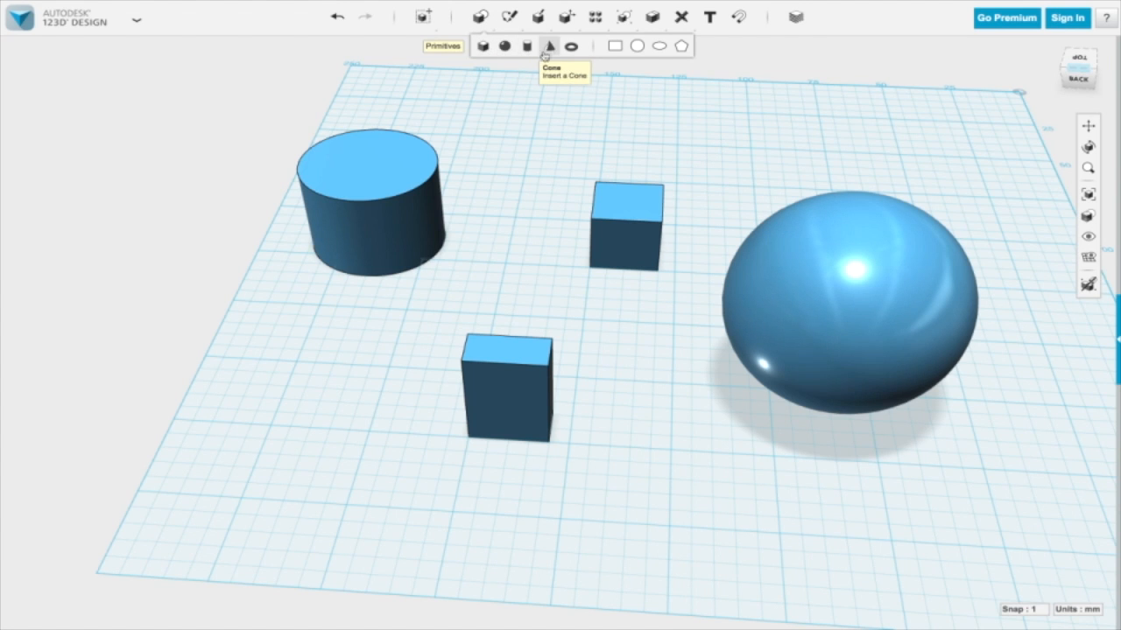
{"action": "left_click", "coordinate": [548, 48]}
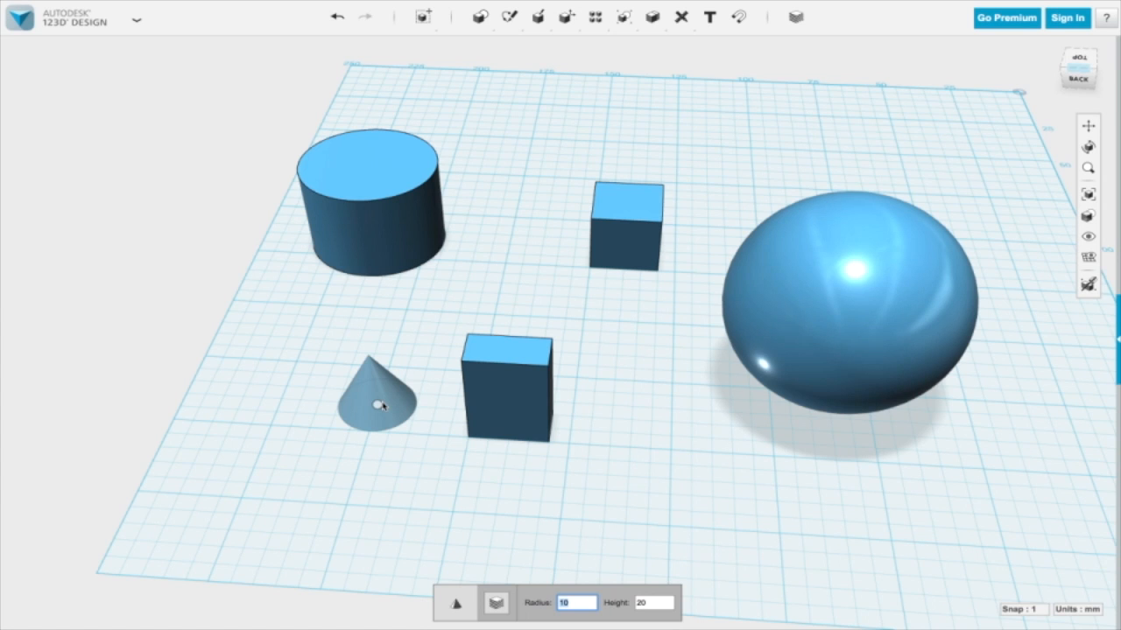
{"action": "type", "text": "12"}
{"action": "key", "text": "Tab"}
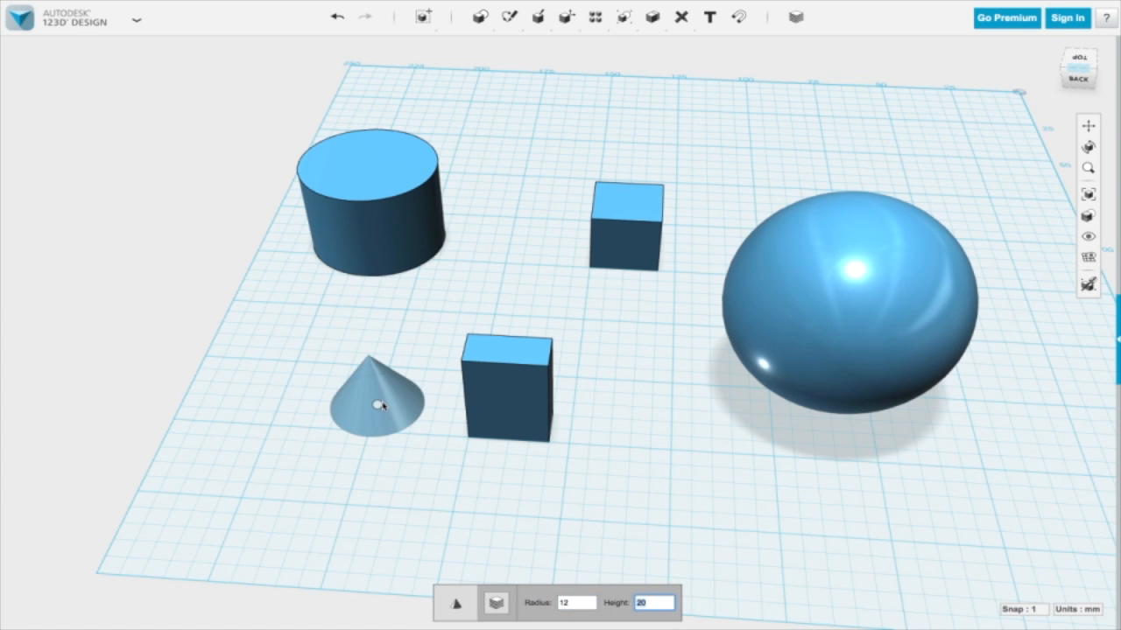
{"action": "type", "text": "30"}
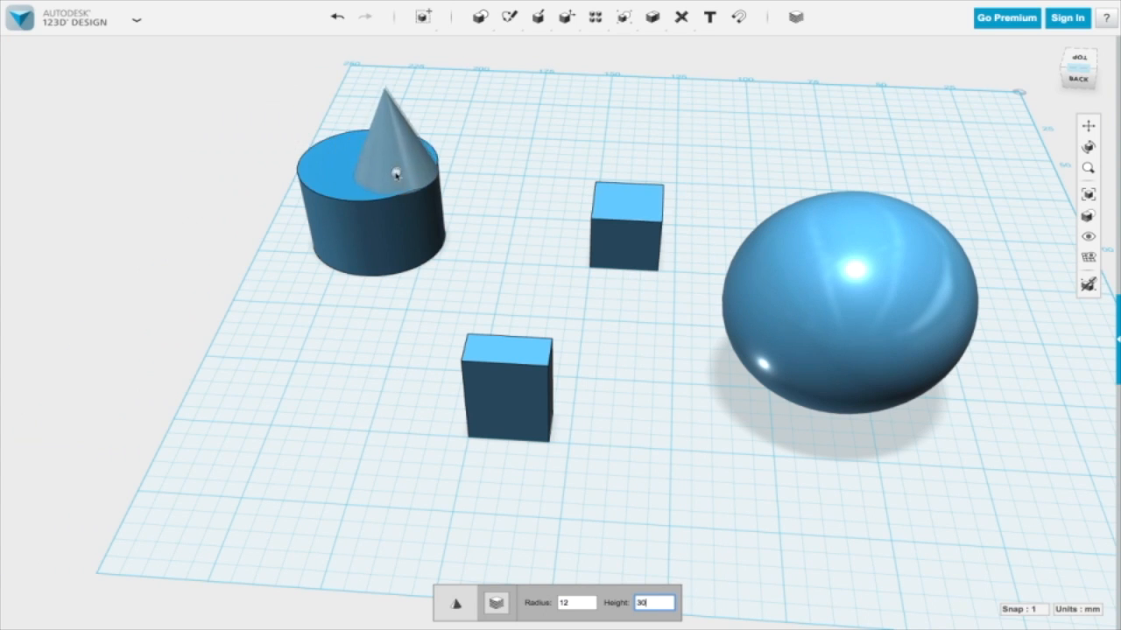
{"action": "left_click", "coordinate": [365, 167]}
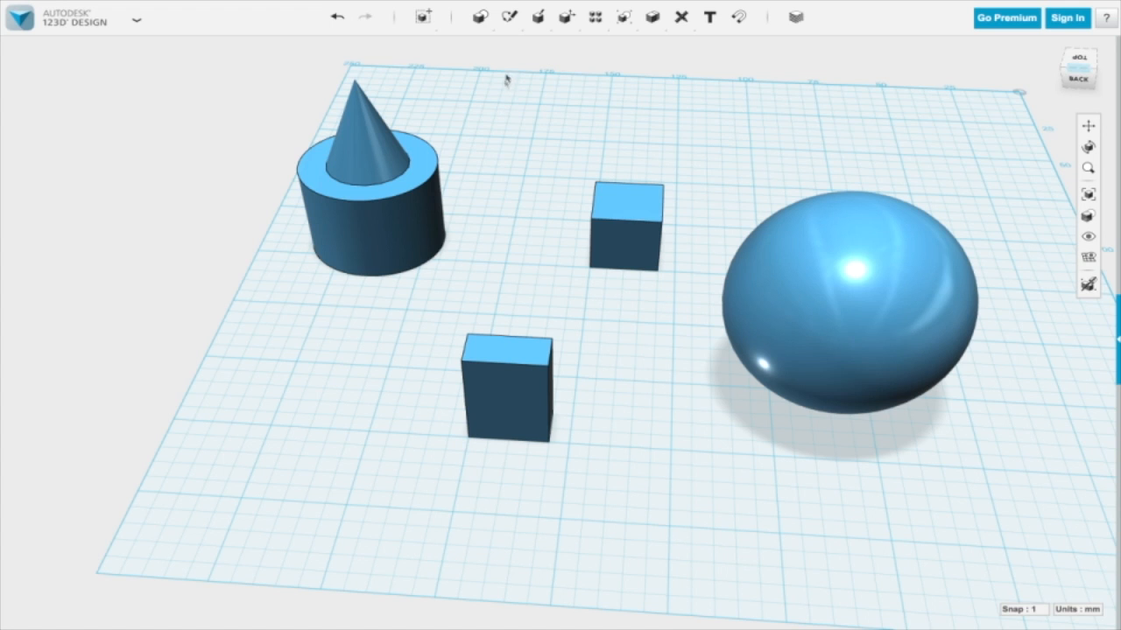
Insert a torus with major radius 20 mm and minor radius 8 mm on the grid in front of the tall box and sphere.
{"action": "mouse_move", "coordinate": [480, 18]}
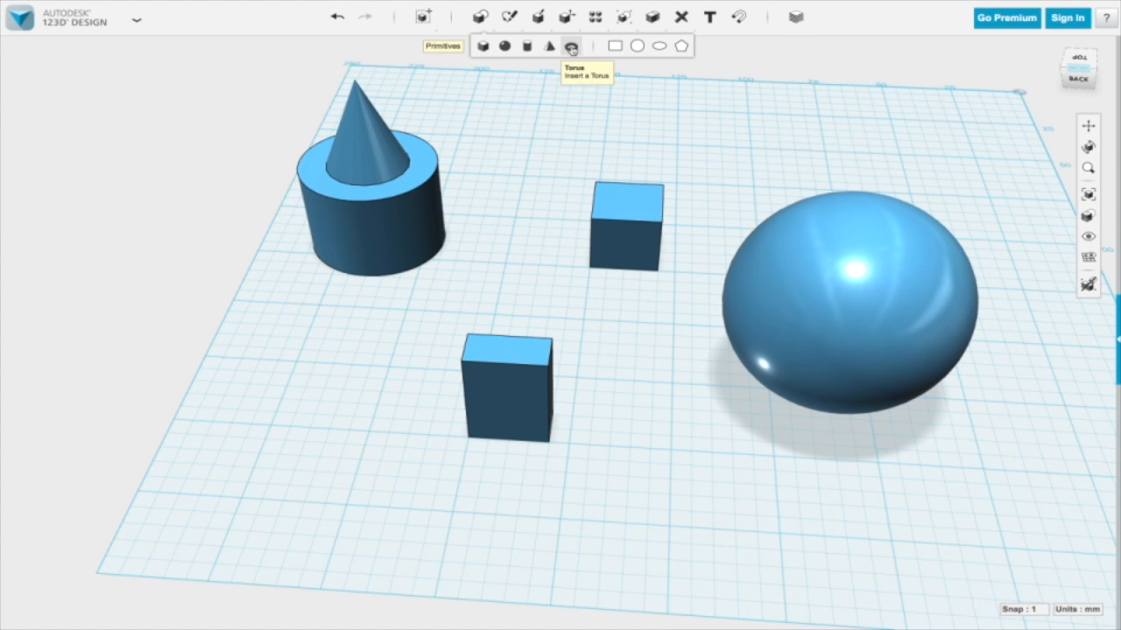
{"action": "left_click", "coordinate": [570, 48]}
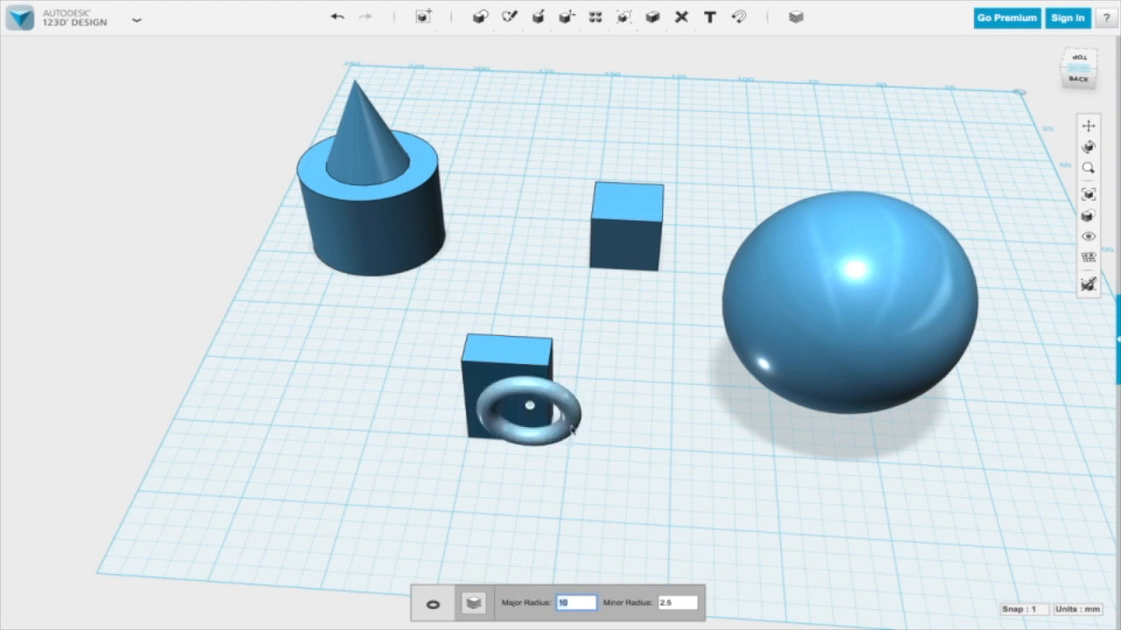
{"action": "scroll", "coordinate": [650, 458], "scroll_direction": "up", "scroll_amount": 2}
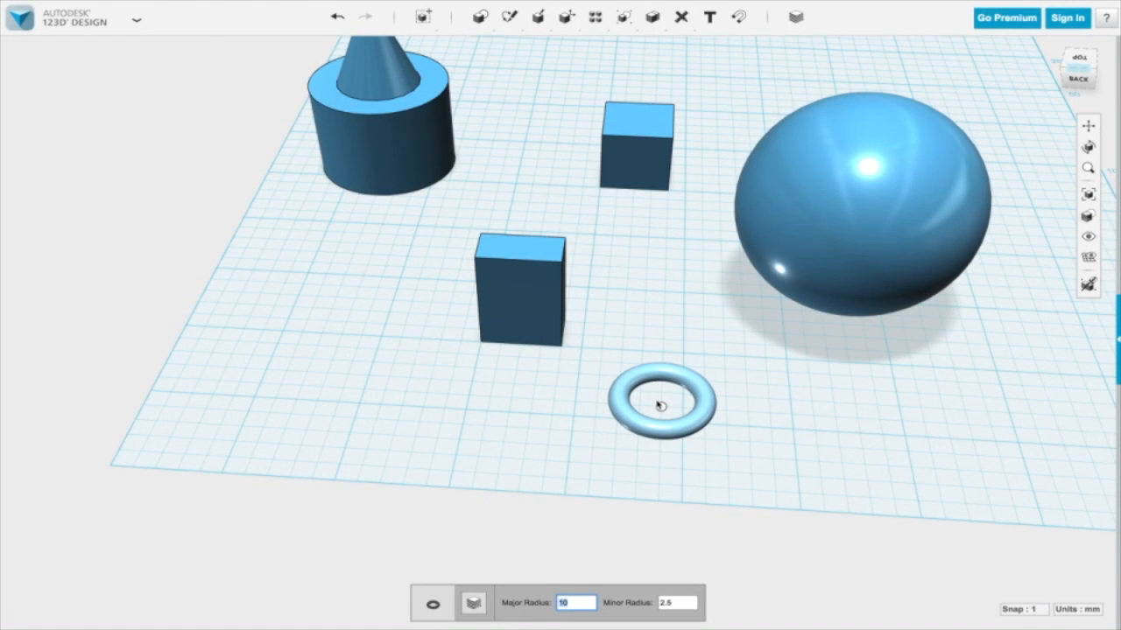
{"action": "type", "text": "20"}
{"action": "key", "text": "Tab"}
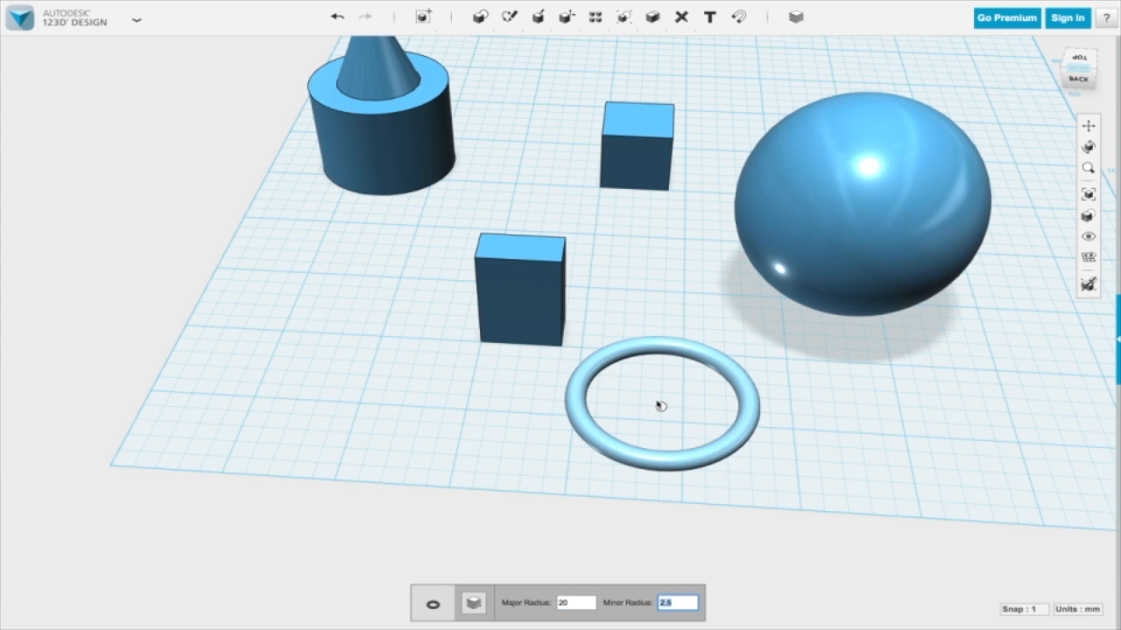
{"action": "type", "text": "8"}
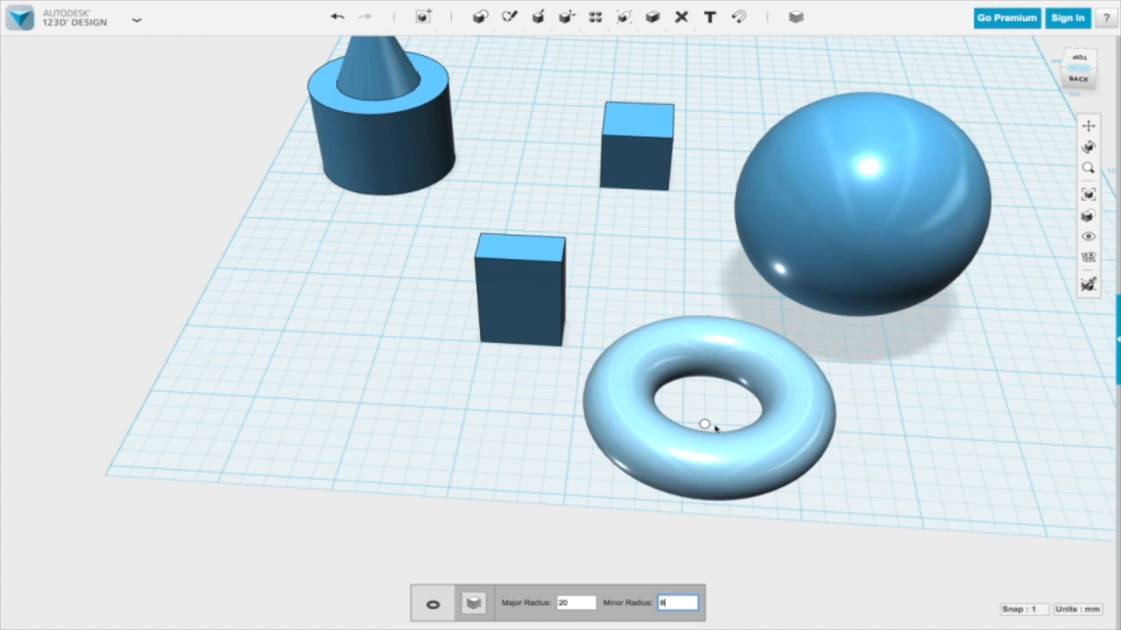
{"action": "left_click", "coordinate": [704, 426]}
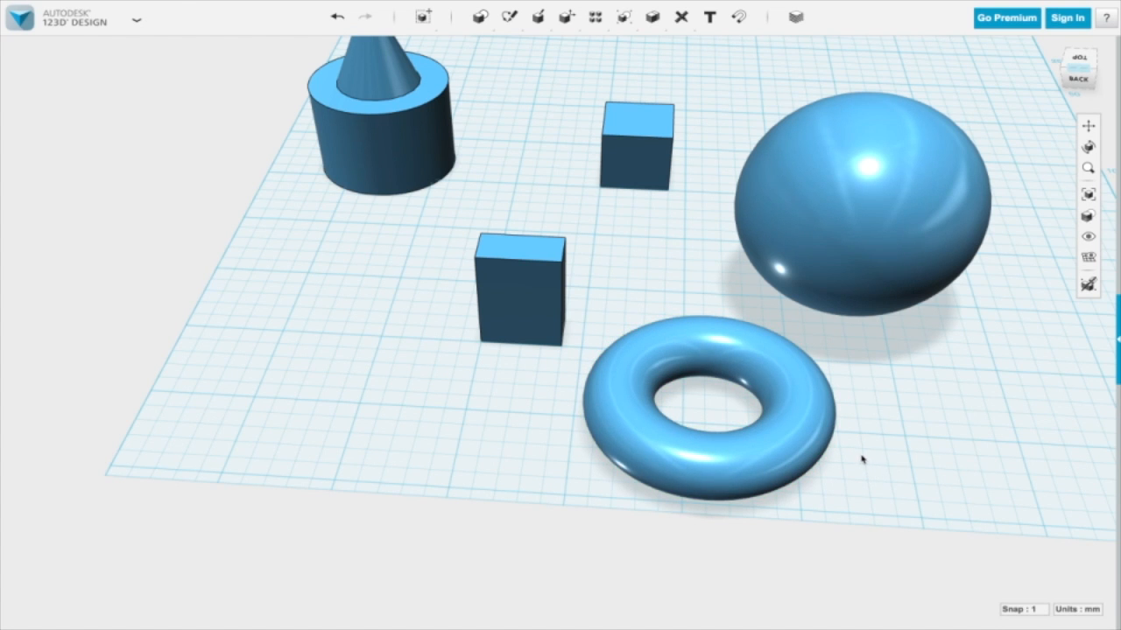
Examine the arranged solids from several angles, including from above, from the back and from the front.
{"action": "scroll", "coordinate": [862, 455], "scroll_direction": "down", "scroll_amount": 1}
{"action": "right_click_drag", "start_coordinate": [832, 422], "coordinate": [705, 428]}
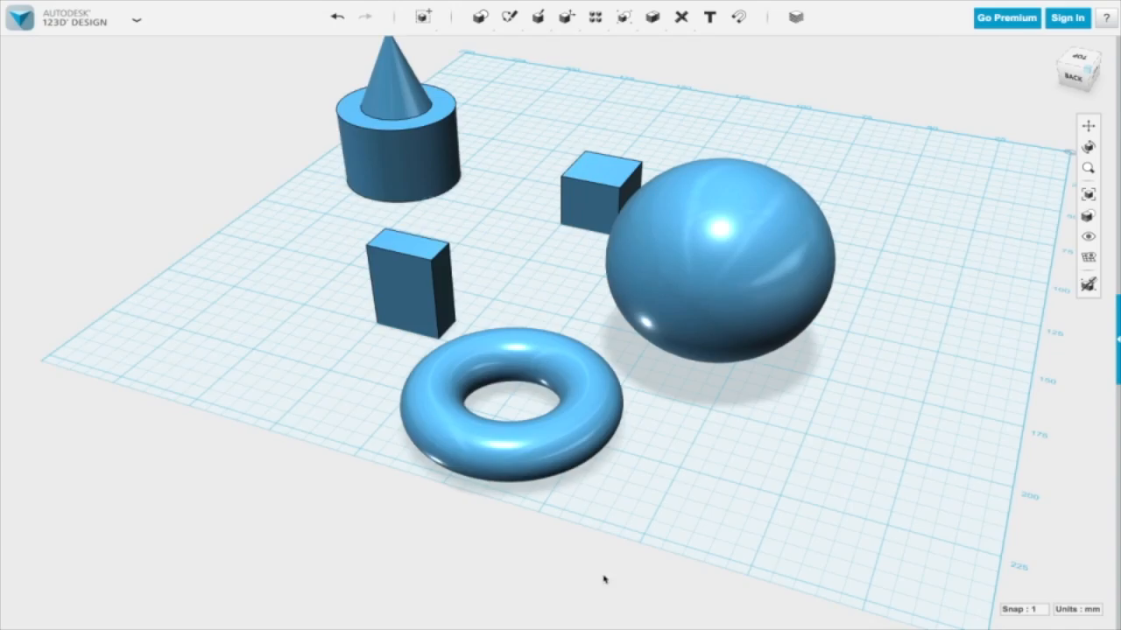
{"action": "right_click_drag", "start_coordinate": [603, 581], "coordinate": [744, 563]}
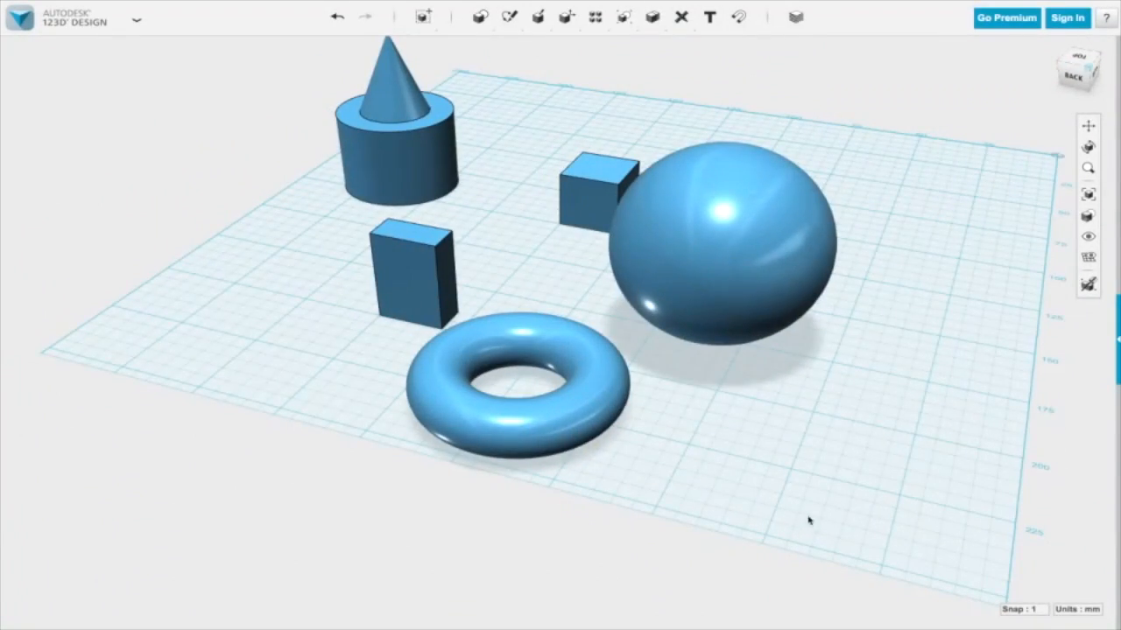
{"action": "right_click_drag", "start_coordinate": [560, 306], "coordinate": [651, 472]}
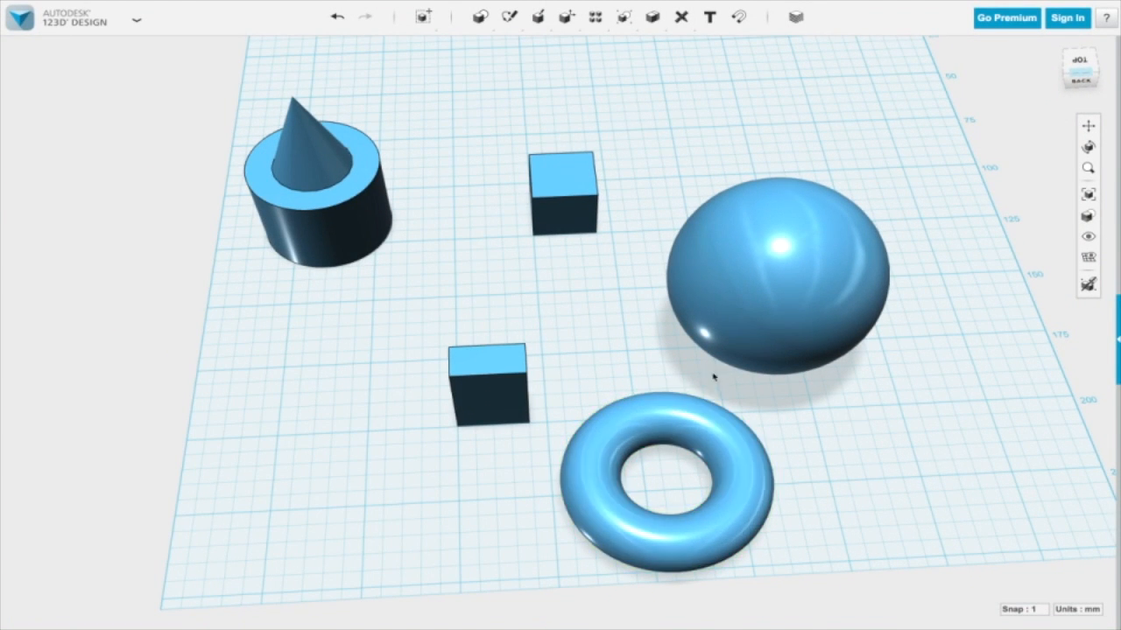
{"action": "right_click_drag", "start_coordinate": [778, 428], "coordinate": [863, 380]}
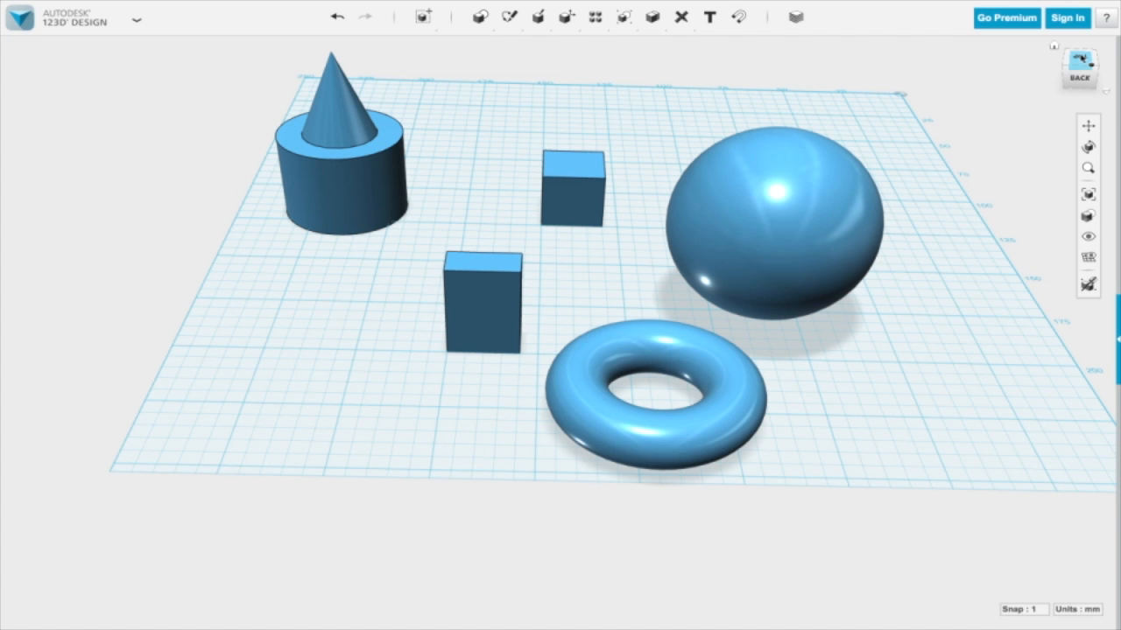
{"action": "left_click", "coordinate": [1081, 59]}
{"action": "middle_click_drag", "start_coordinate": [783, 225], "coordinate": [734, 296]}
{"action": "scroll", "coordinate": [733, 296], "scroll_direction": "down", "scroll_amount": 3}
{"action": "right_click_drag", "start_coordinate": [952, 314], "coordinate": [952, 275]}
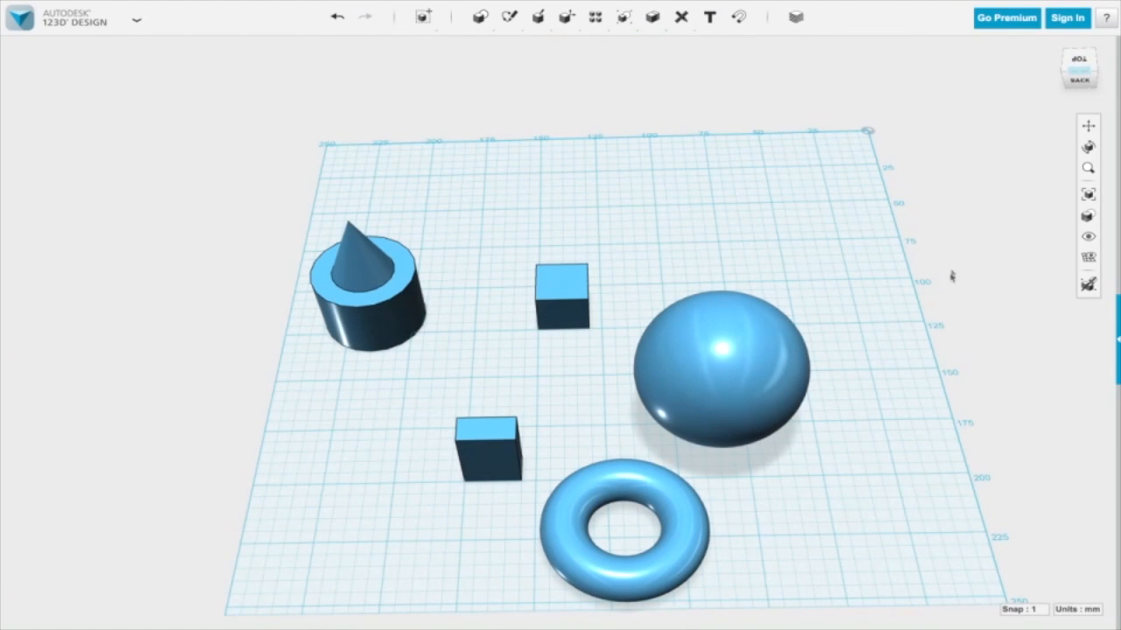
{"action": "left_click", "coordinate": [1079, 84]}
{"action": "right_click_drag", "start_coordinate": [955, 426], "coordinate": [675, 429]}
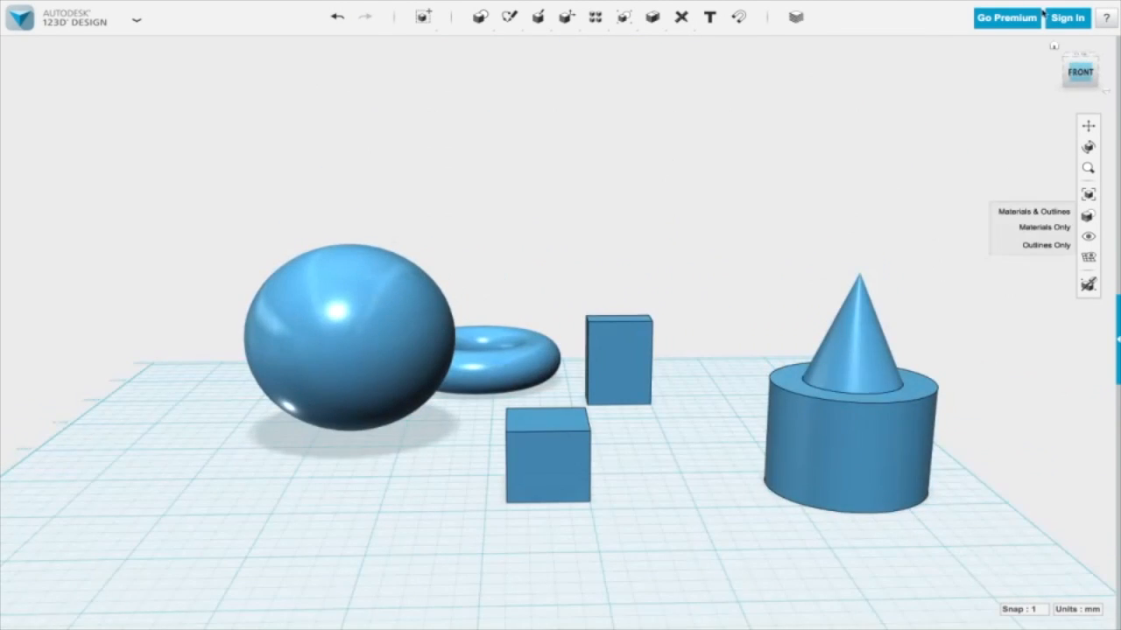
{"action": "left_click", "coordinate": [1080, 71]}
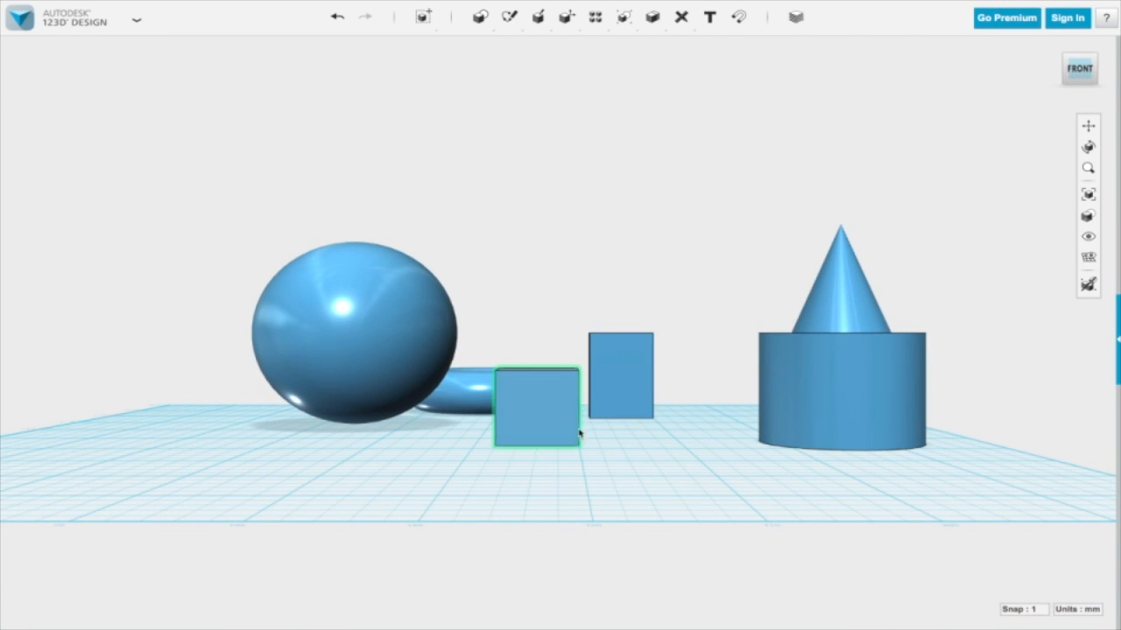
Orbit and pan until the solids are far off-centre, and restore the home view.
{"action": "right_click_drag", "start_coordinate": [571, 359], "coordinate": [523, 464]}
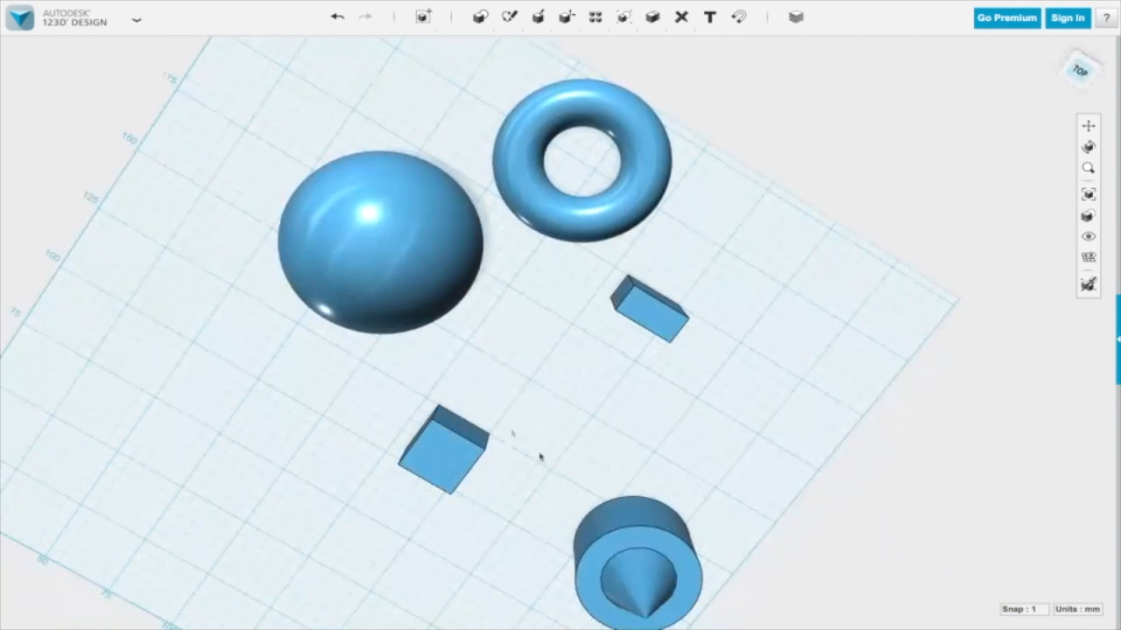
{"action": "middle_click_drag", "start_coordinate": [390, 345], "coordinate": [1038, 471]}
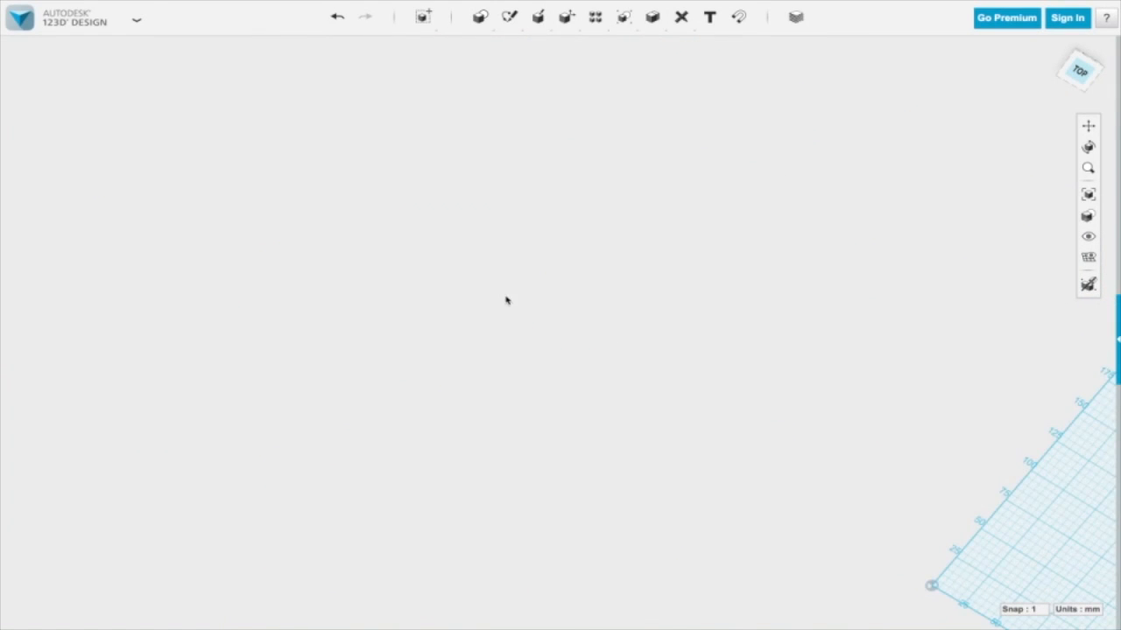
{"action": "middle_click_drag", "start_coordinate": [507, 298], "coordinate": [875, 530]}
{"action": "right_click_drag", "start_coordinate": [908, 528], "coordinate": [950, 513]}
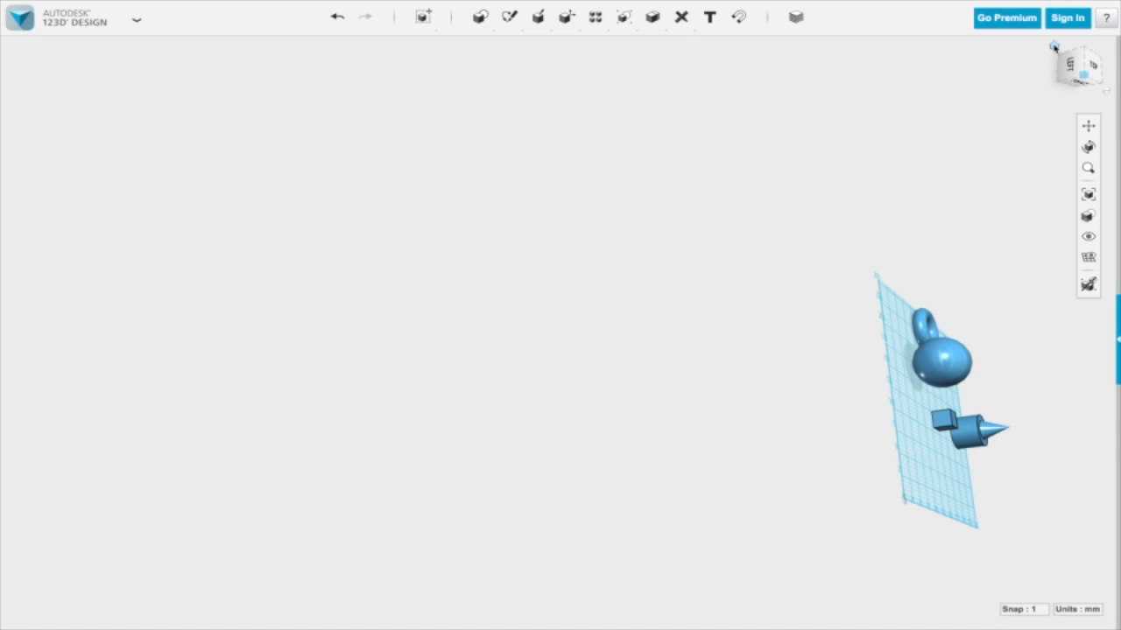
{"action": "left_click", "coordinate": [1054, 46]}
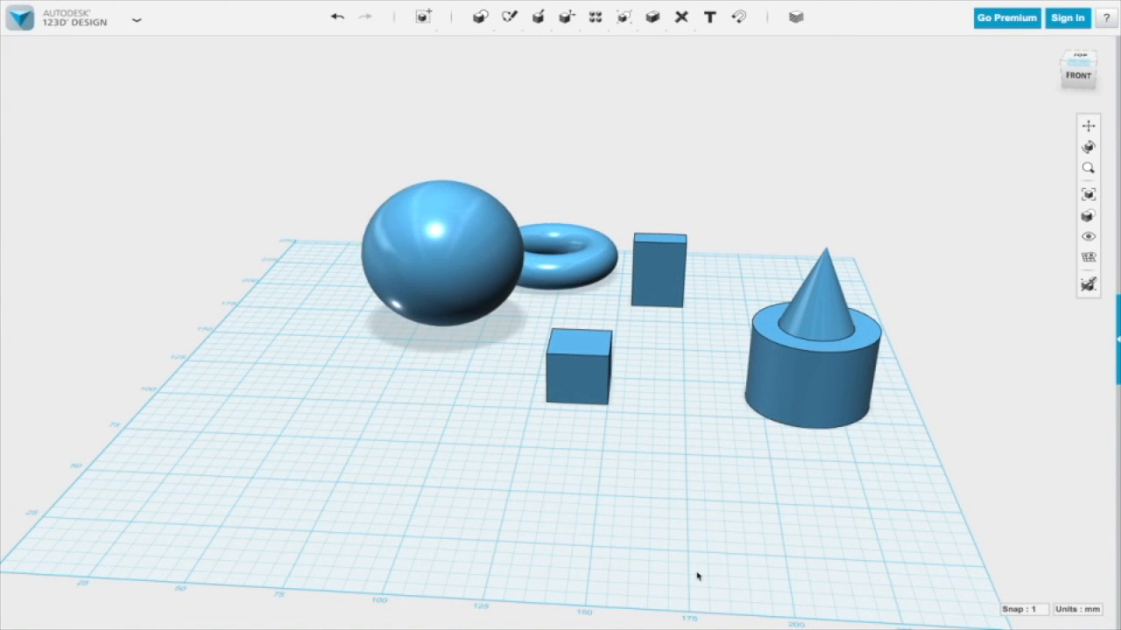
Show the model from the front, switch the projection to Orthographic and inspect the solids at different zoom levels and angles.
{"action": "left_click", "coordinate": [1078, 77]}
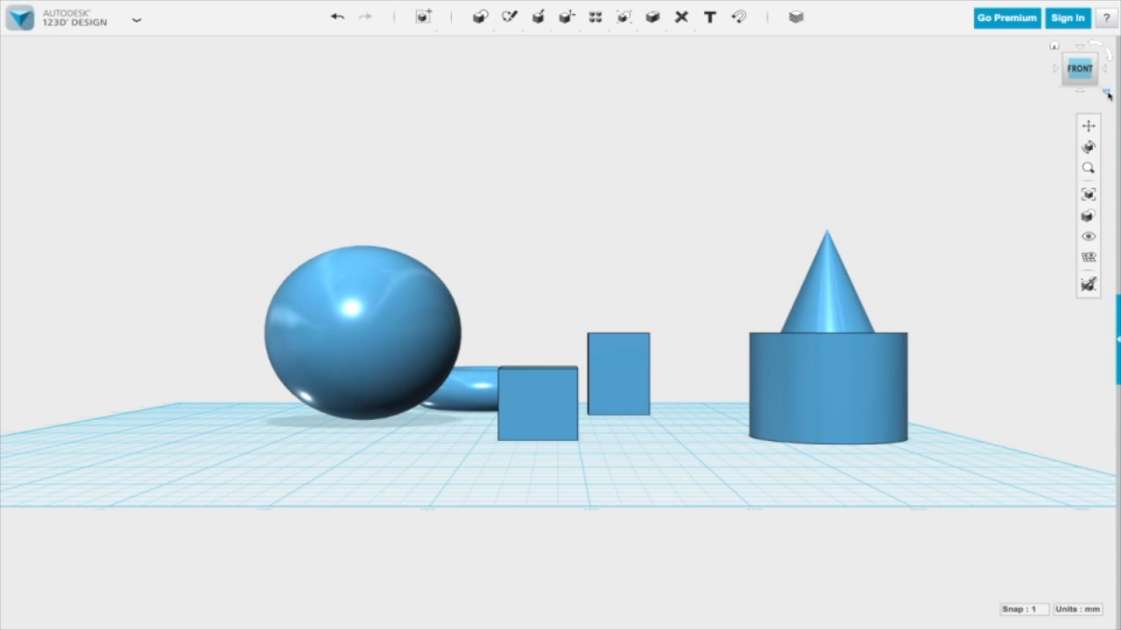
{"action": "left_click", "coordinate": [1107, 93]}
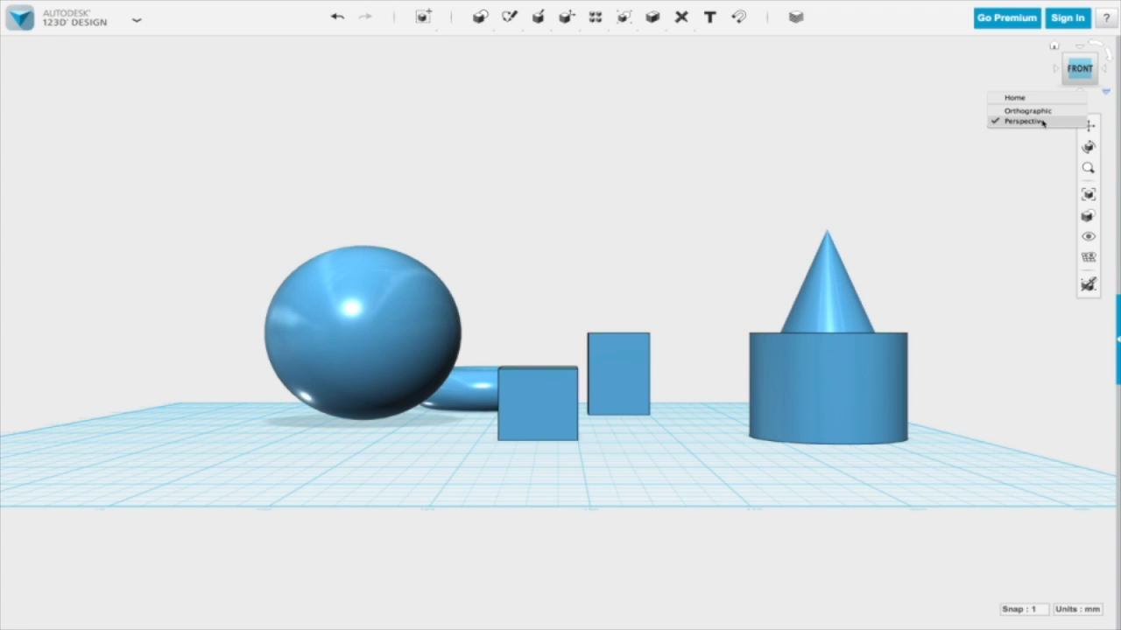
{"action": "left_click", "coordinate": [1038, 112]}
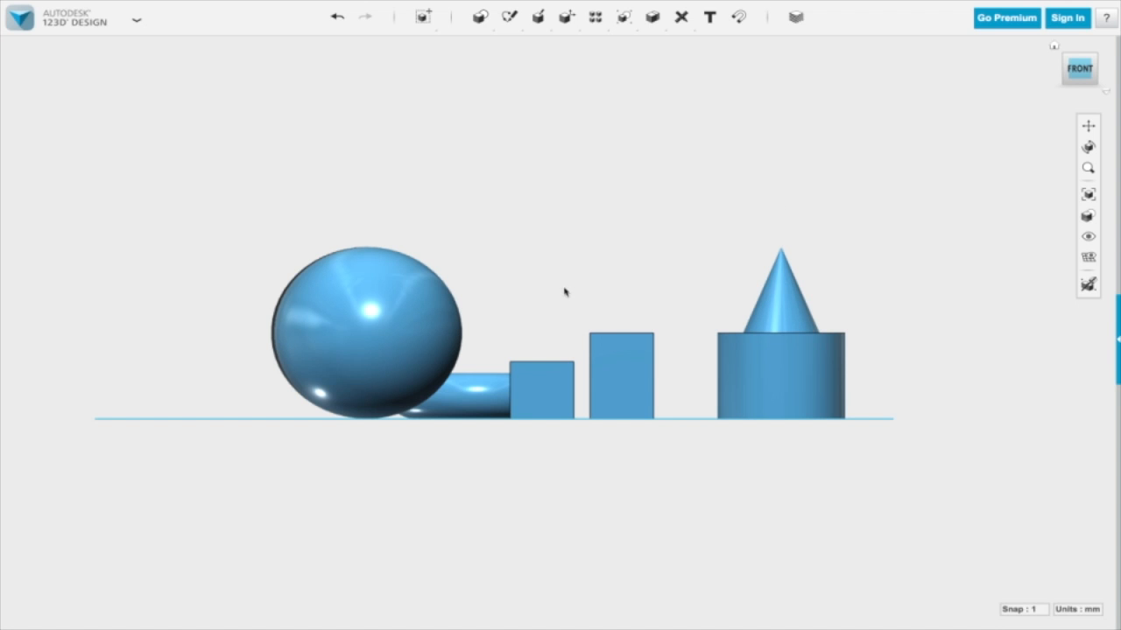
{"action": "scroll", "coordinate": [661, 322], "scroll_direction": "down", "scroll_amount": 1}
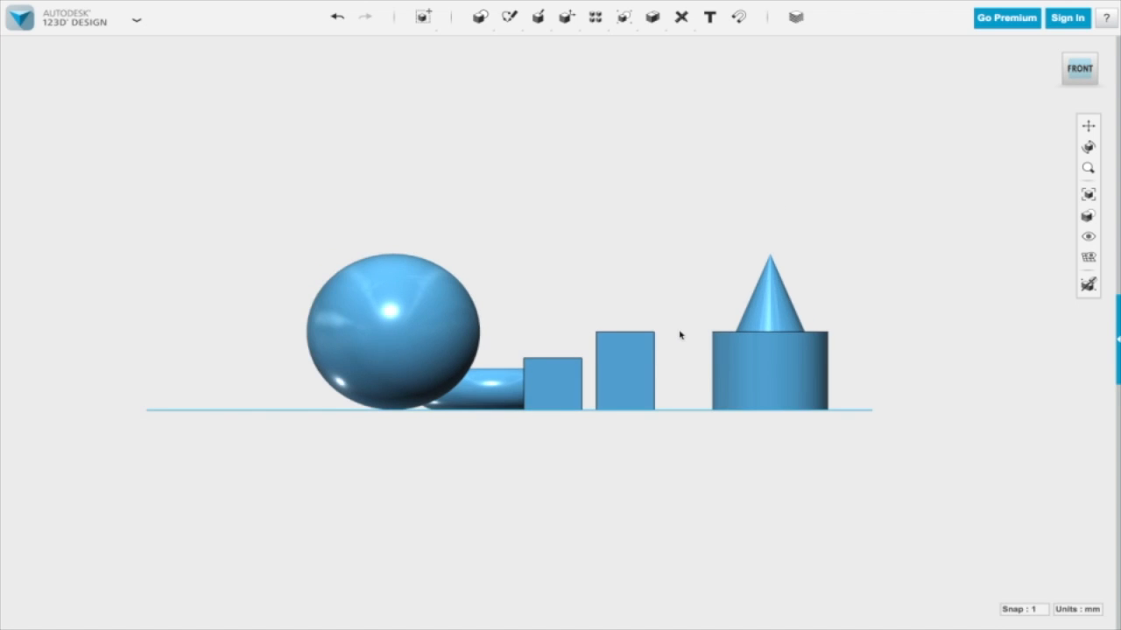
{"action": "scroll", "coordinate": [679, 337], "scroll_direction": "down", "scroll_amount": 1}
{"action": "scroll", "coordinate": [676, 335], "scroll_direction": "up", "scroll_amount": 2}
{"action": "scroll", "coordinate": [675, 335], "scroll_direction": "up", "scroll_amount": 2}
{"action": "right_click_drag", "start_coordinate": [671, 362], "coordinate": [768, 310]}
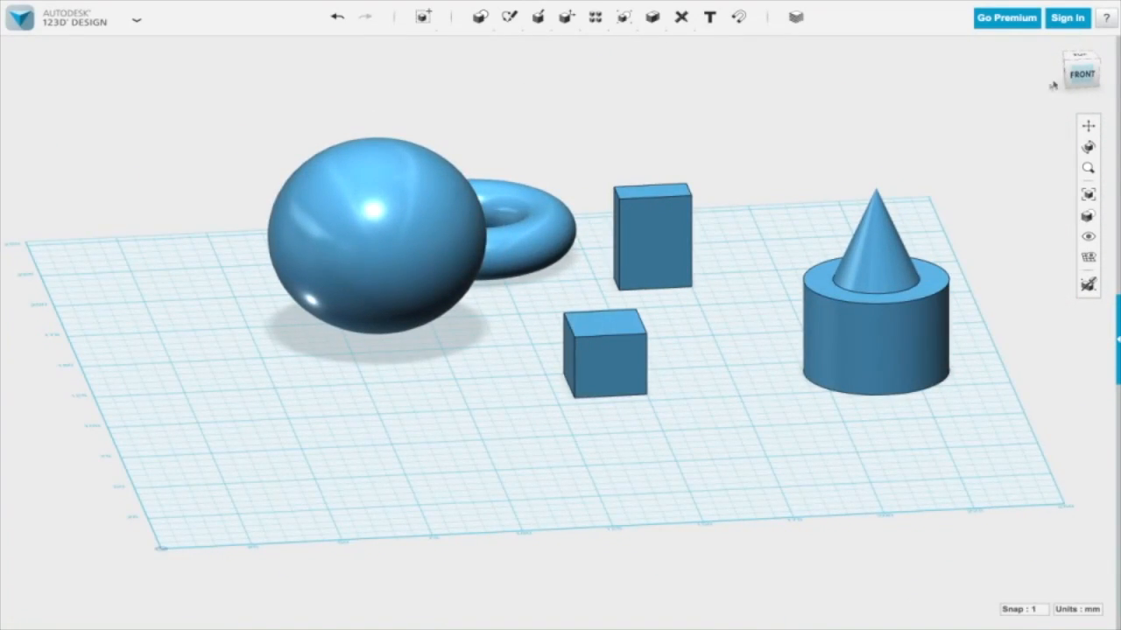
Return to the front view and select the Orthographic projection again.
{"action": "left_click", "coordinate": [1105, 94]}
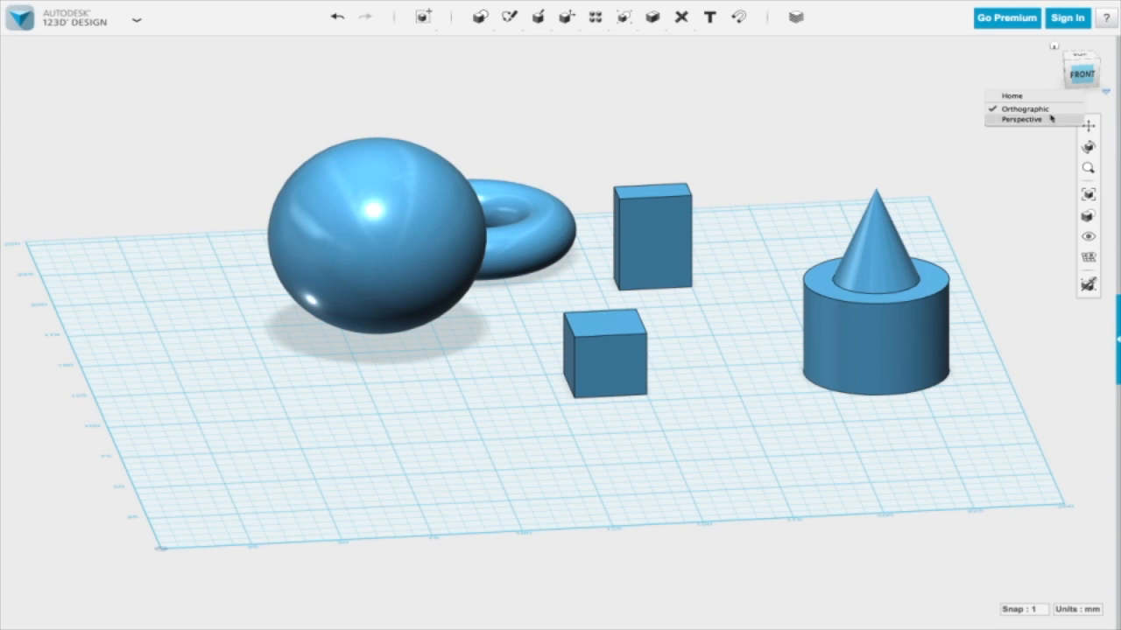
{"action": "left_click", "coordinate": [1082, 75]}
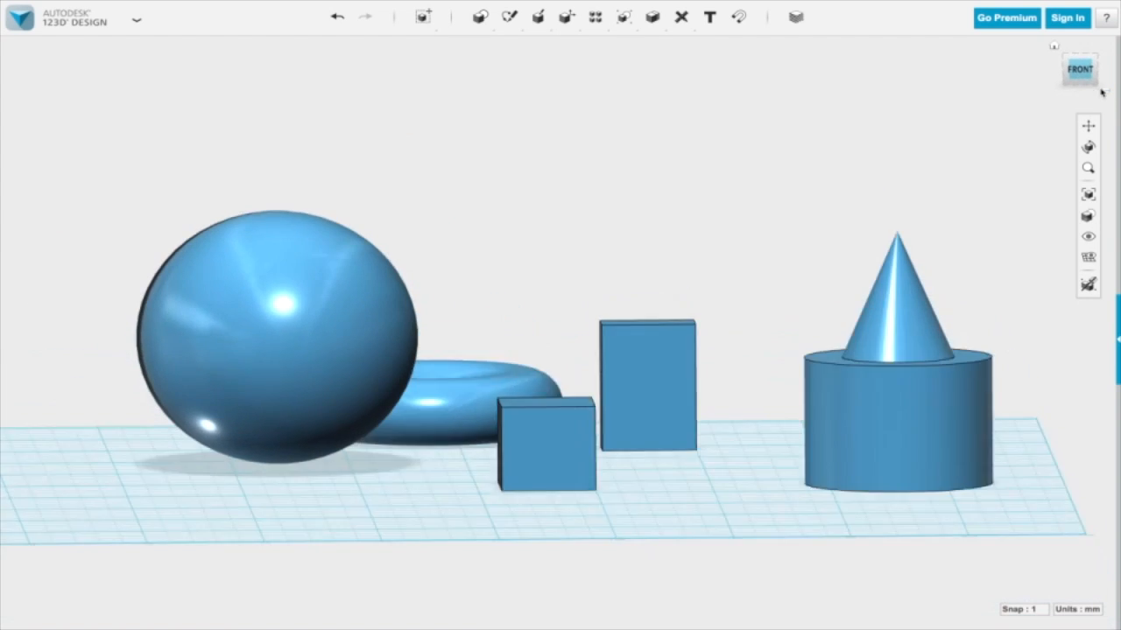
{"action": "left_click", "coordinate": [1106, 92]}
{"action": "left_click", "coordinate": [1033, 113]}
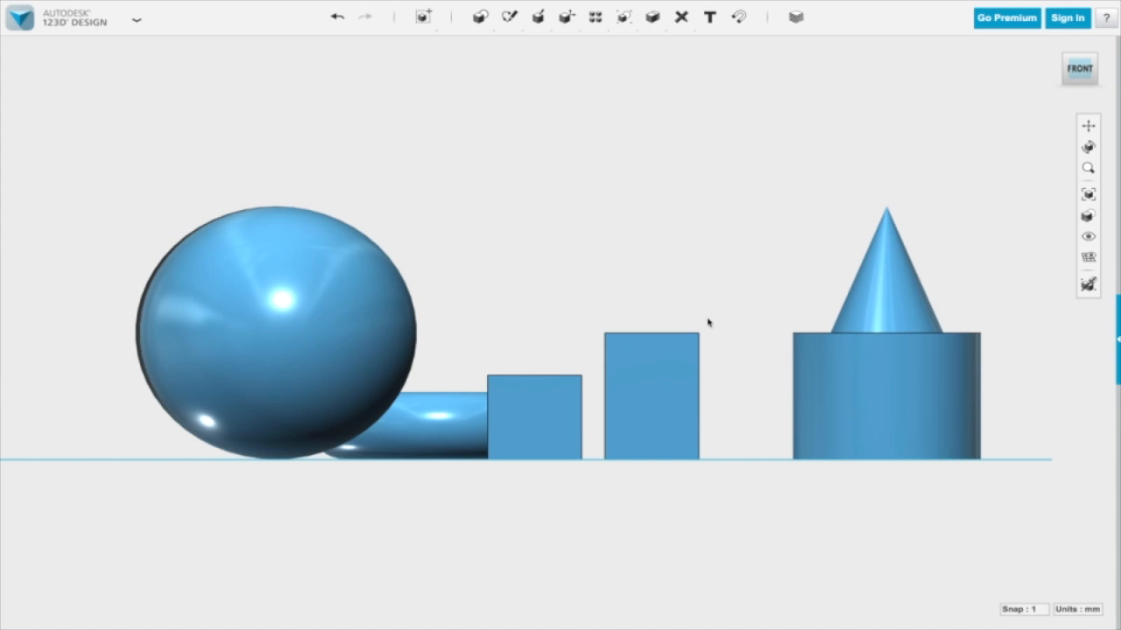
Move the tall box beside the torus and raise it above the grid with Move/Rotate.
{"action": "scroll", "coordinate": [715, 326], "scroll_direction": "down", "scroll_amount": 3}
{"action": "right_click_drag", "start_coordinate": [703, 360], "coordinate": [645, 426]}
{"action": "middle_click_drag", "start_coordinate": [645, 426], "coordinate": [695, 310]}
{"action": "right_click_drag", "start_coordinate": [730, 513], "coordinate": [746, 454]}
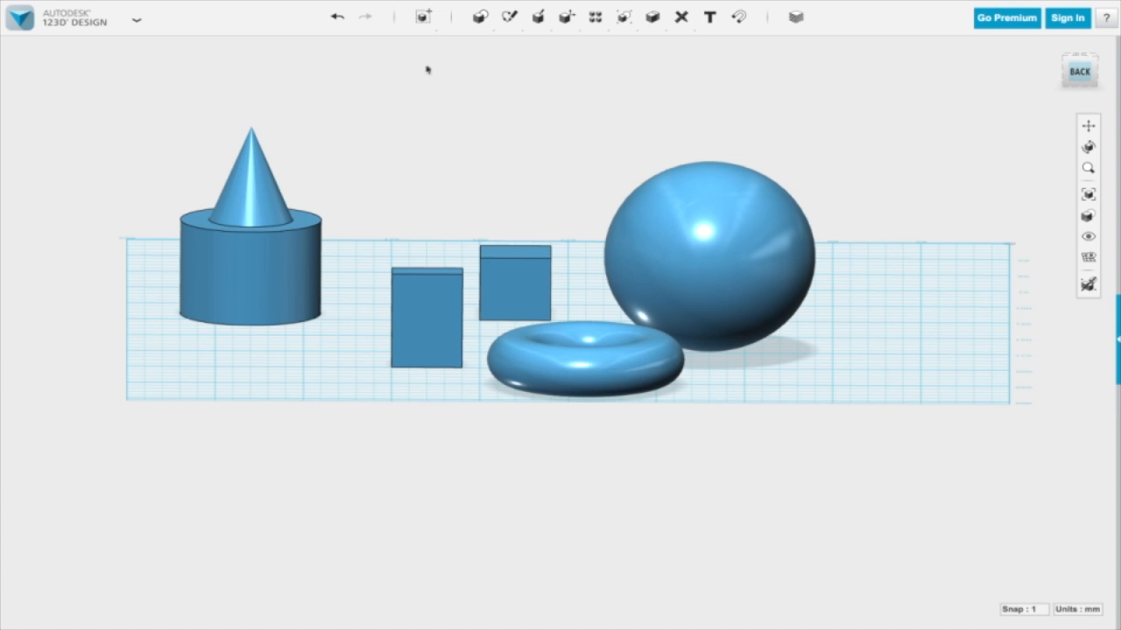
{"action": "mouse_move", "coordinate": [431, 29]}
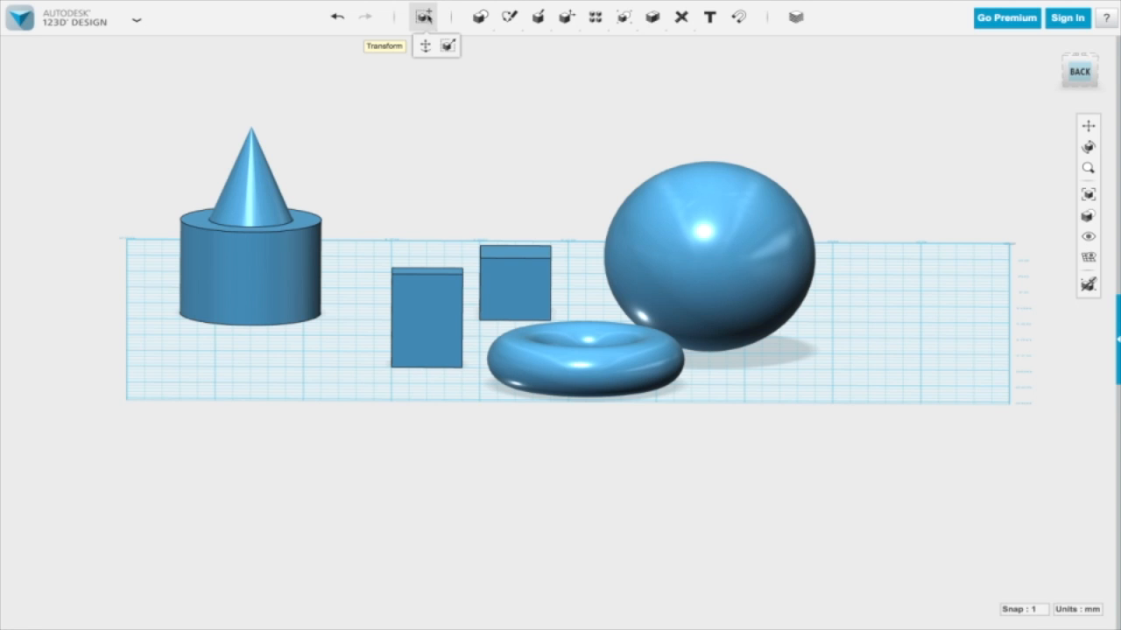
{"action": "left_click", "coordinate": [427, 49]}
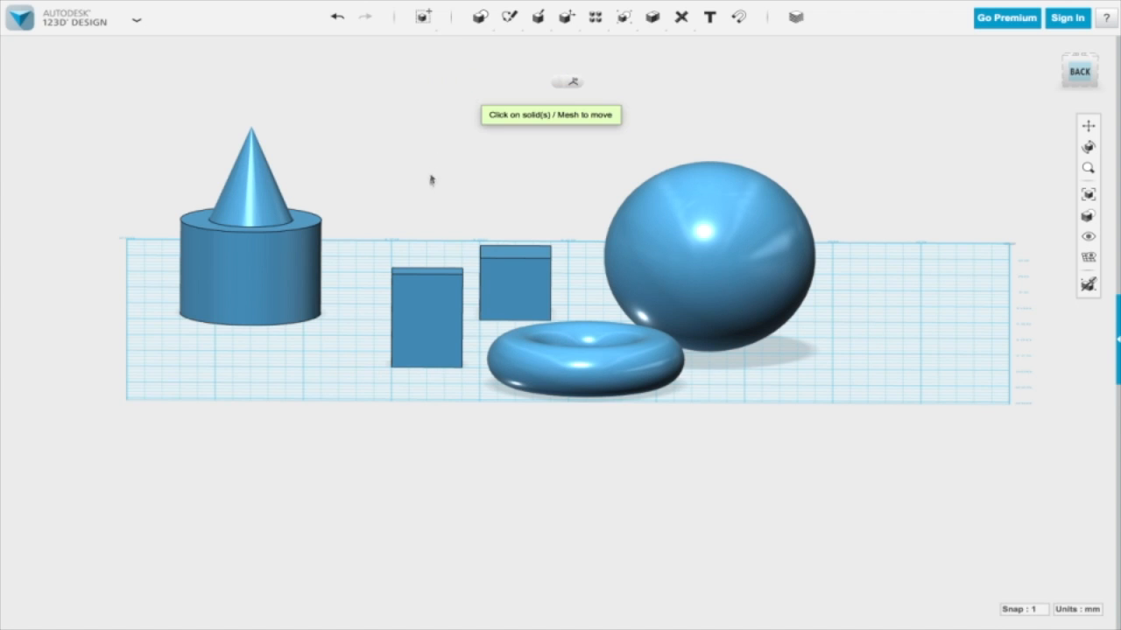
{"action": "left_click", "coordinate": [427, 270]}
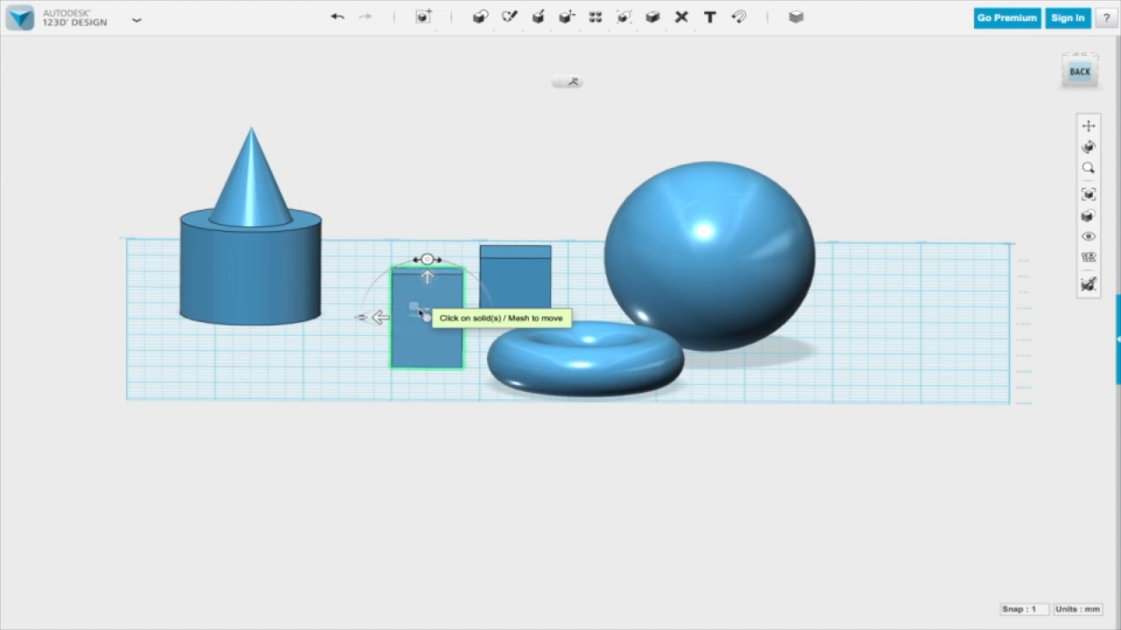
{"action": "right_click_drag", "start_coordinate": [441, 350], "coordinate": [490, 368]}
{"action": "left_click", "coordinate": [442, 348]}
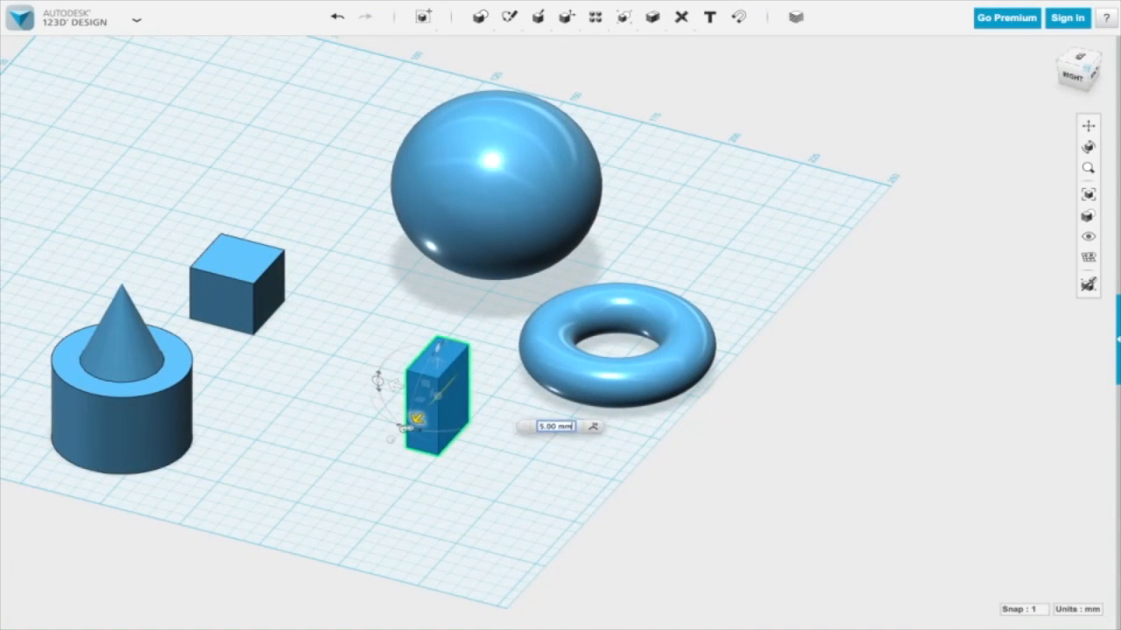
{"action": "left_click_drag", "start_coordinate": [416, 418], "coordinate": [556, 343]}
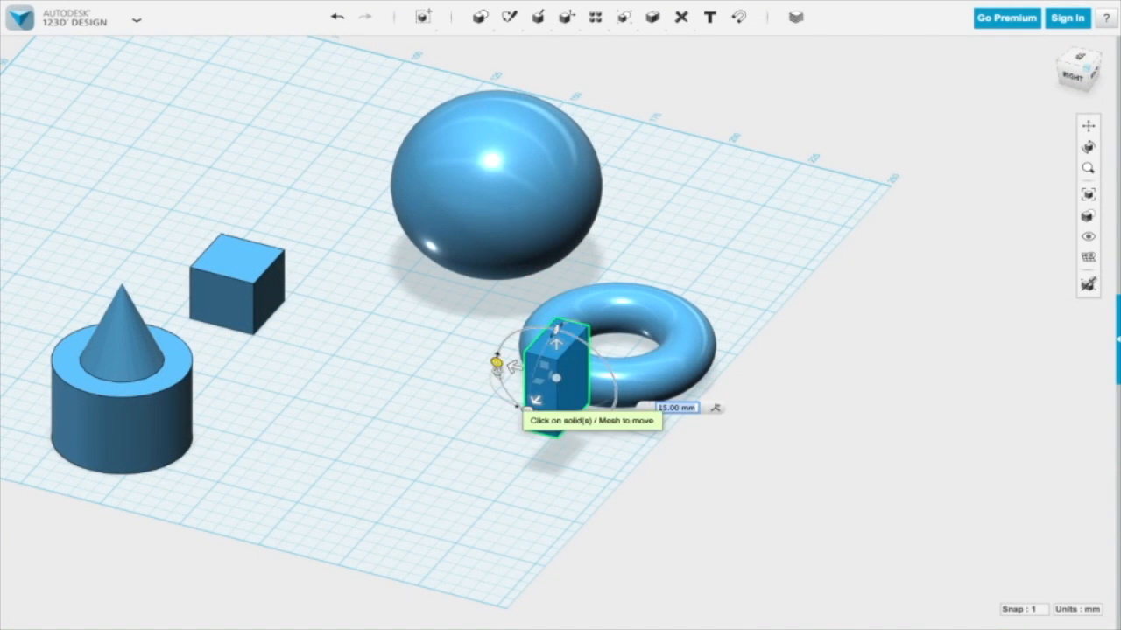
Rotate the raised tall box so that it sits tilted above the grid, and finish the transform.
{"action": "left_click_drag", "start_coordinate": [496, 363], "coordinate": [533, 427]}
{"action": "left_click", "coordinate": [787, 328]}
{"action": "right_click_drag", "start_coordinate": [793, 412], "coordinate": [758, 424]}
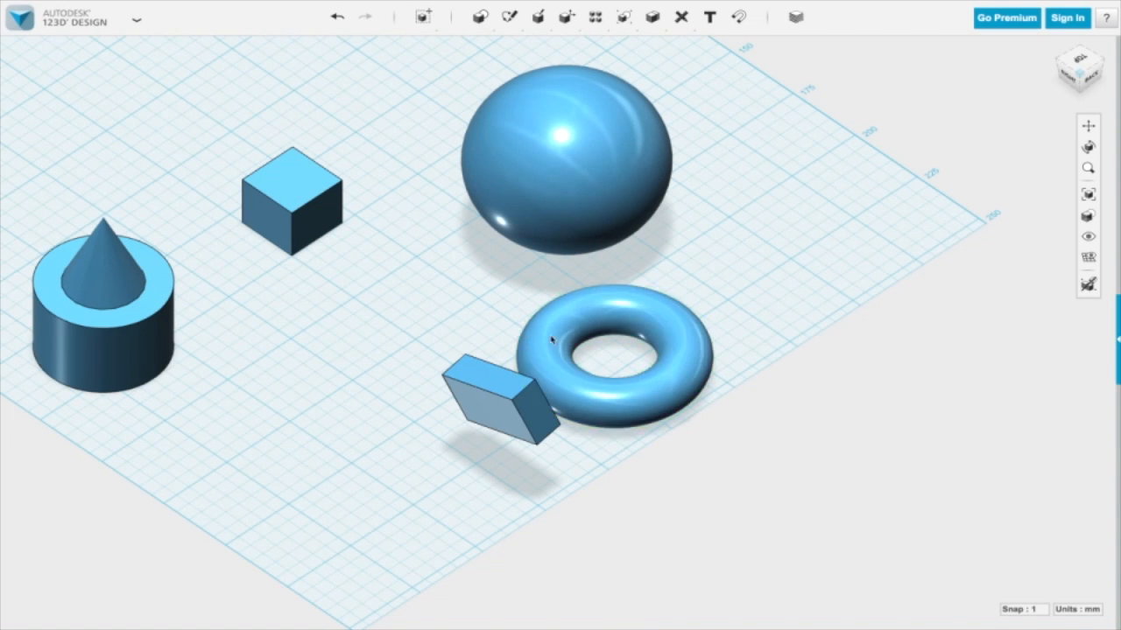
Move the cube sideways towards the sphere and lift it above the grid, then deselect it.
{"action": "right_click_drag", "start_coordinate": [553, 339], "coordinate": [398, 247]}
{"action": "mouse_move", "coordinate": [435, 31]}
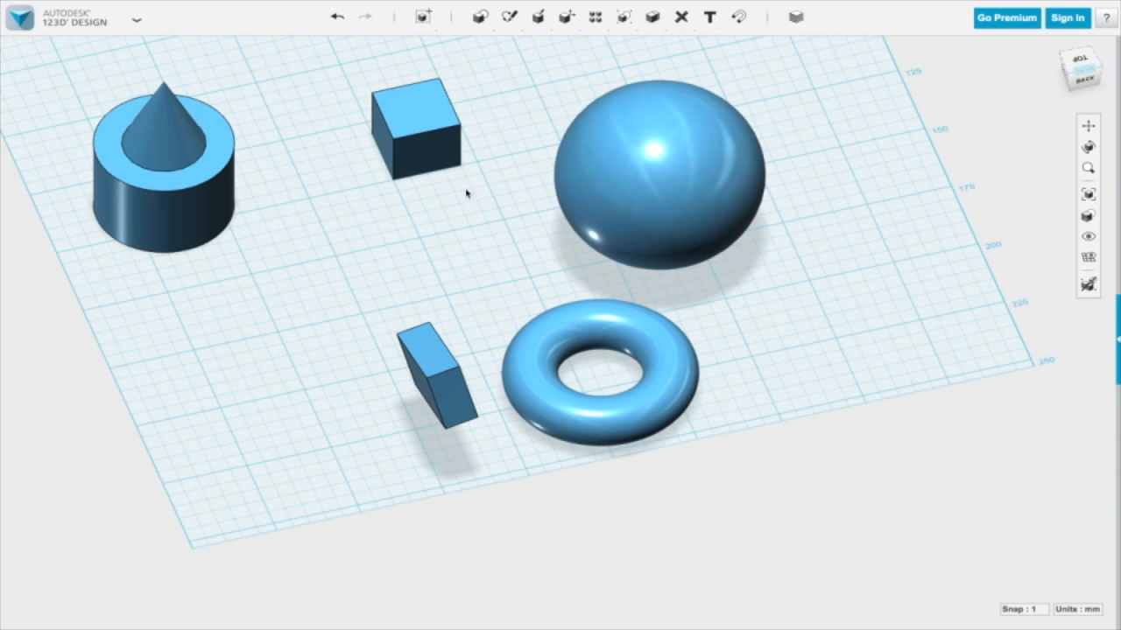
{"action": "middle_click_drag", "start_coordinate": [487, 187], "coordinate": [498, 283]}
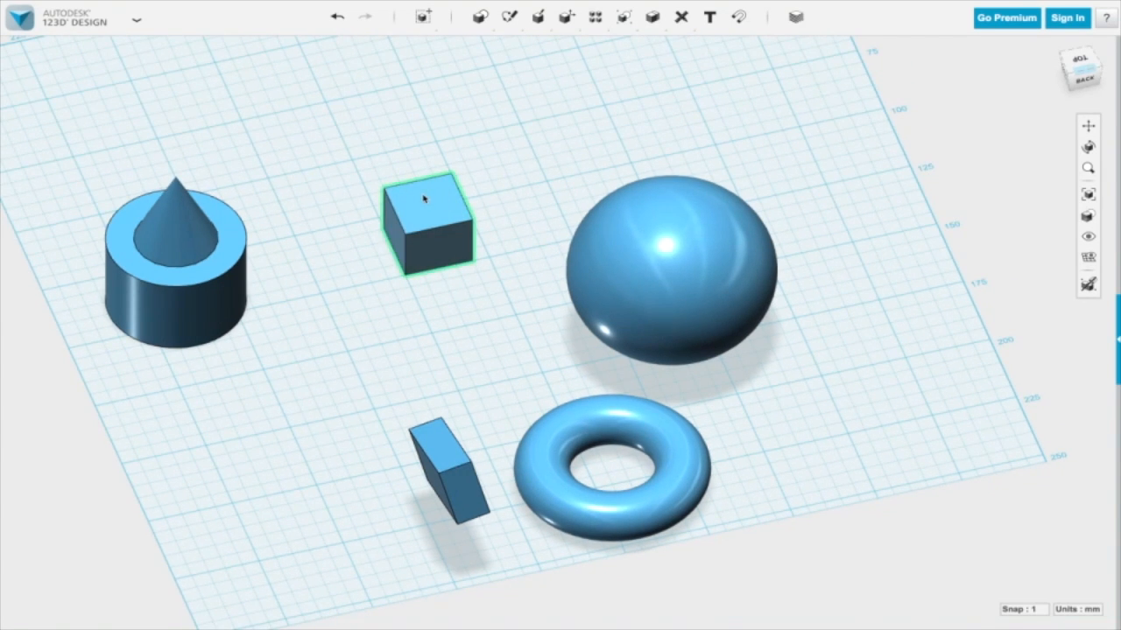
{"action": "left_click", "coordinate": [424, 199]}
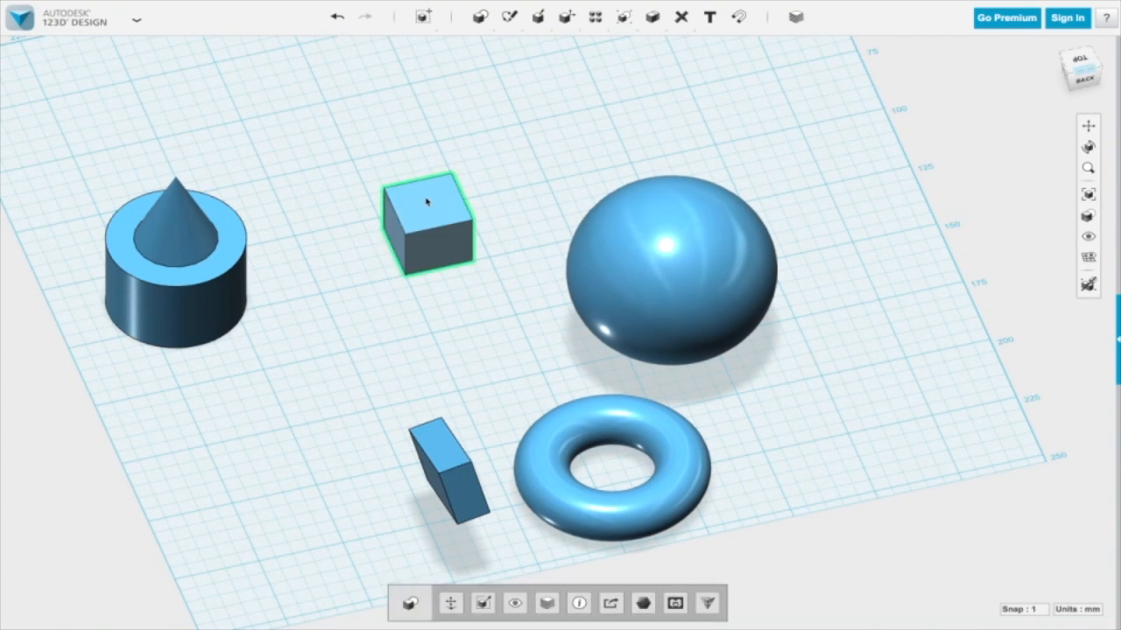
{"action": "left_click", "coordinate": [455, 605]}
{"action": "left_click_drag", "start_coordinate": [362, 229], "coordinate": [464, 215]}
{"action": "left_click_drag", "start_coordinate": [512, 178], "coordinate": [512, 94]}
{"action": "key", "text": "Return"}
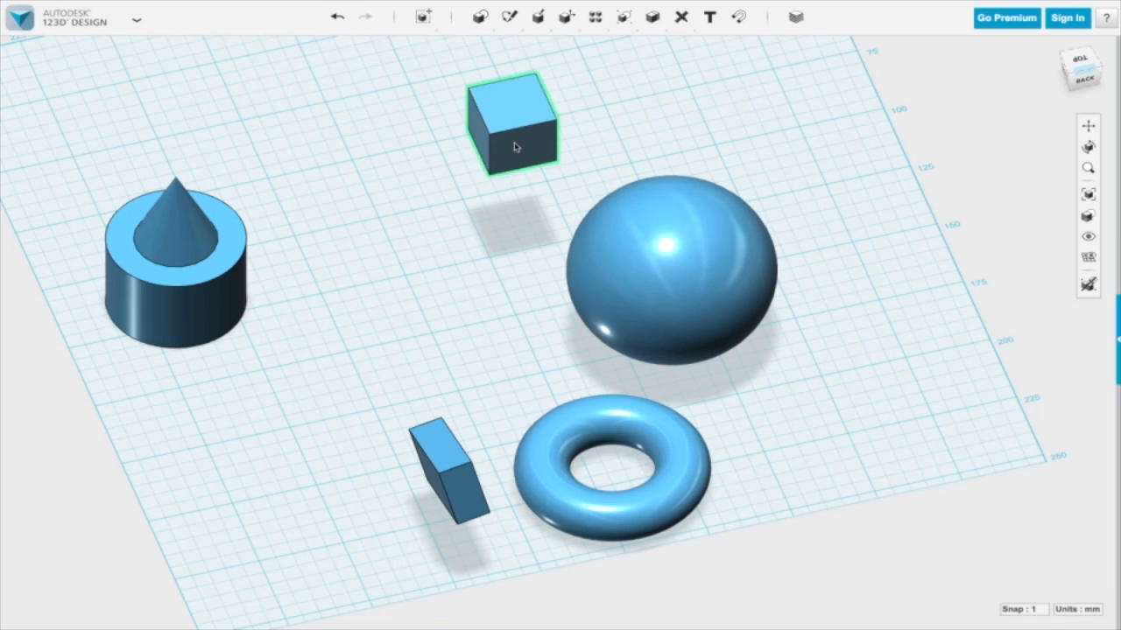
{"action": "left_click", "coordinate": [514, 142]}
{"action": "left_click", "coordinate": [595, 165]}
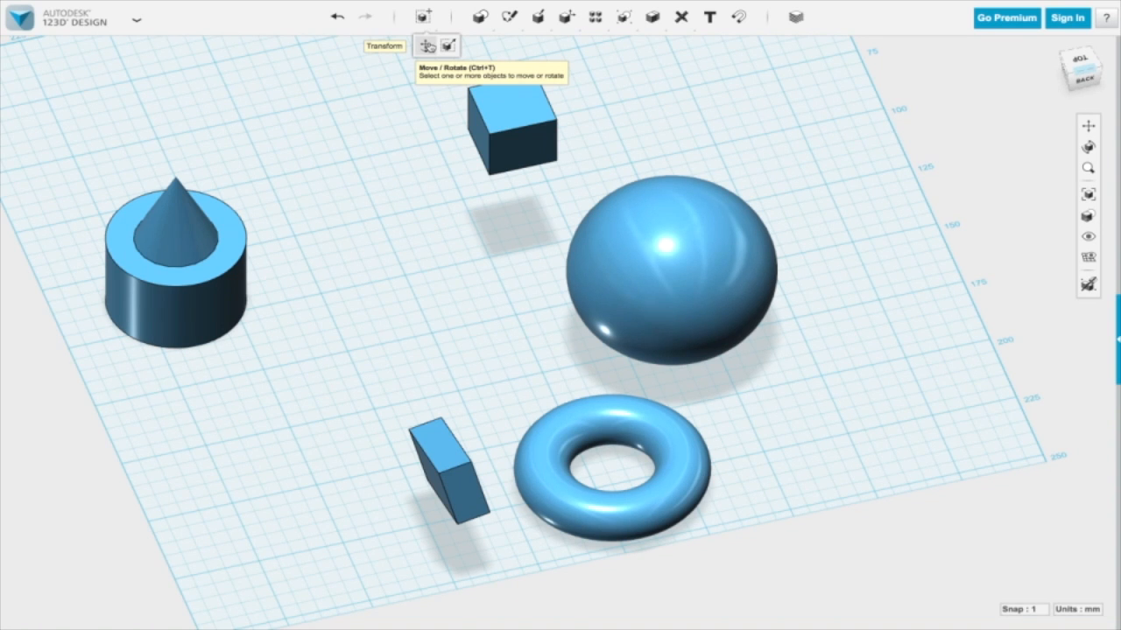
Examine the rearranged solids from the back and from the upper front, and look through the available primitives.
{"action": "left_click", "coordinate": [428, 46]}
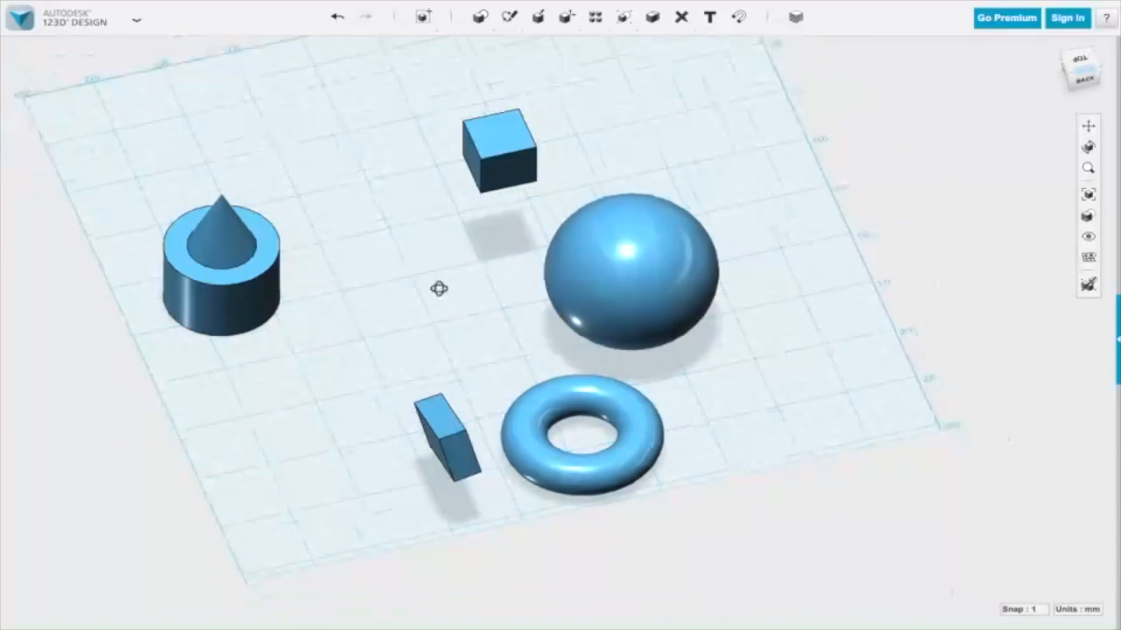
{"action": "right_click_drag", "start_coordinate": [439, 289], "coordinate": [560, 243]}
{"action": "right_click_drag", "start_coordinate": [737, 248], "coordinate": [745, 294]}
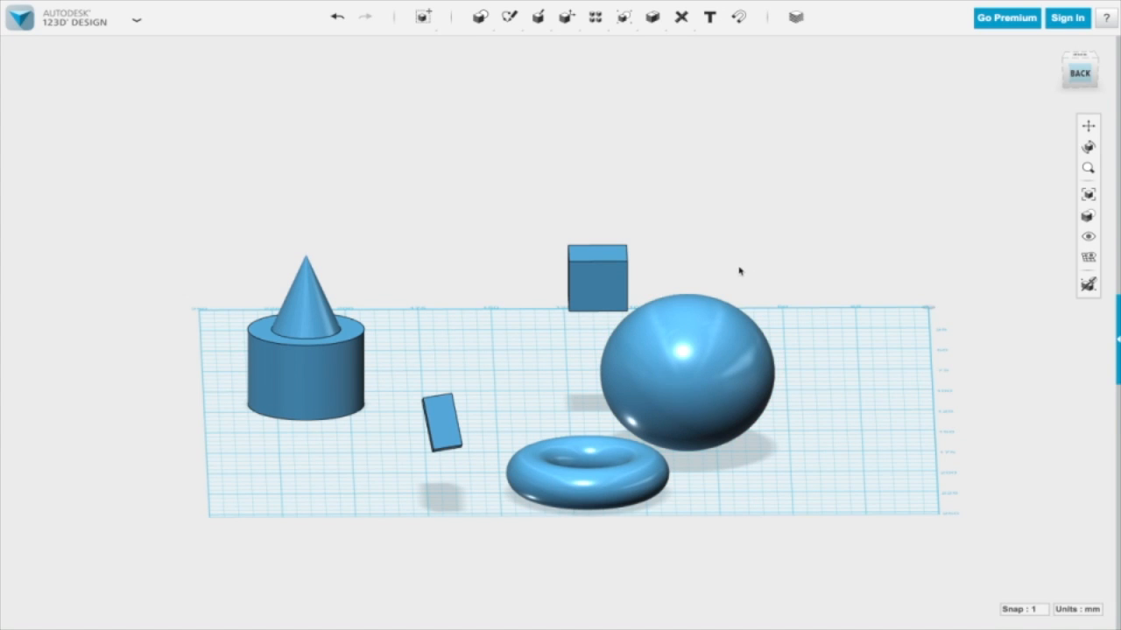
{"action": "mouse_move", "coordinate": [424, 20]}
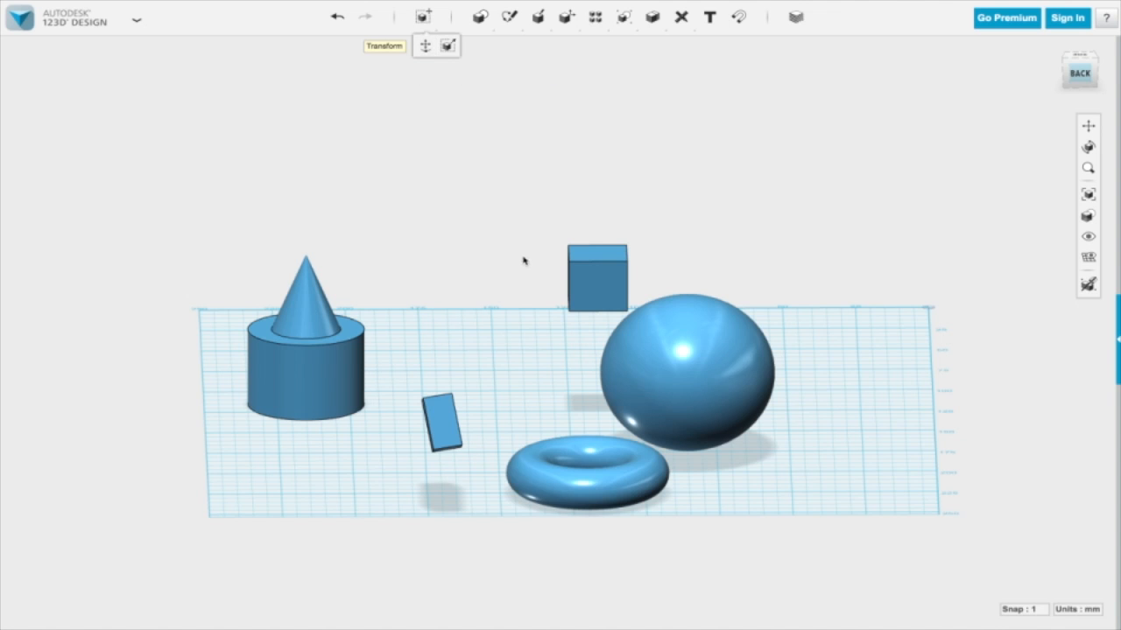
{"action": "middle_click_drag", "start_coordinate": [579, 408], "coordinate": [585, 363]}
{"action": "right_click_drag", "start_coordinate": [613, 392], "coordinate": [657, 464]}
{"action": "mouse_move", "coordinate": [475, 19]}
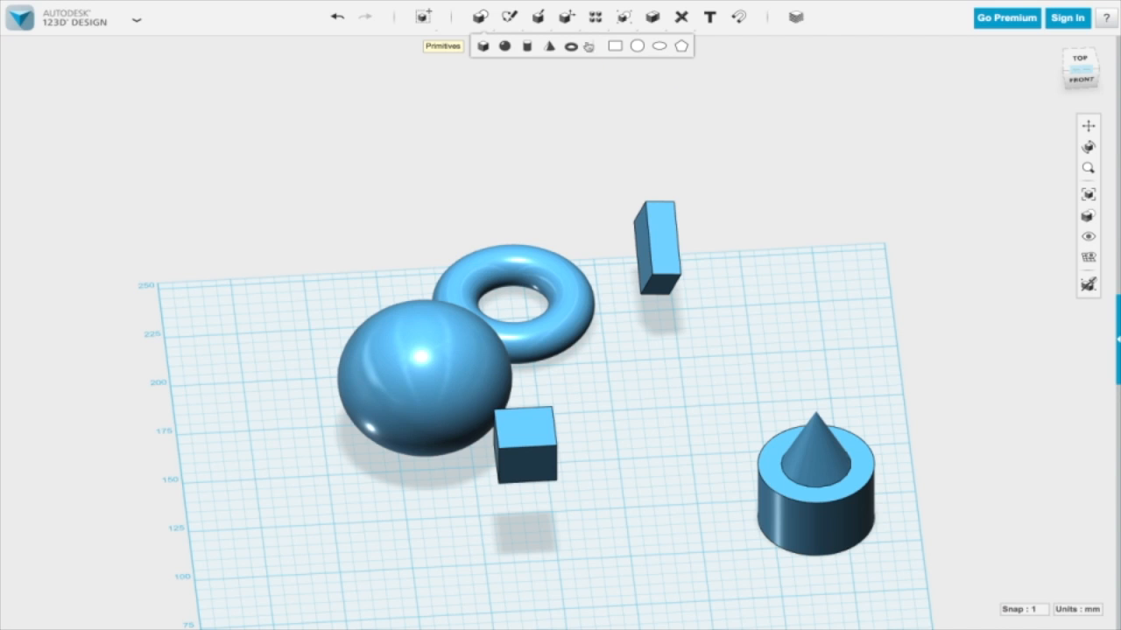
{"action": "mouse_move", "coordinate": [509, 16]}
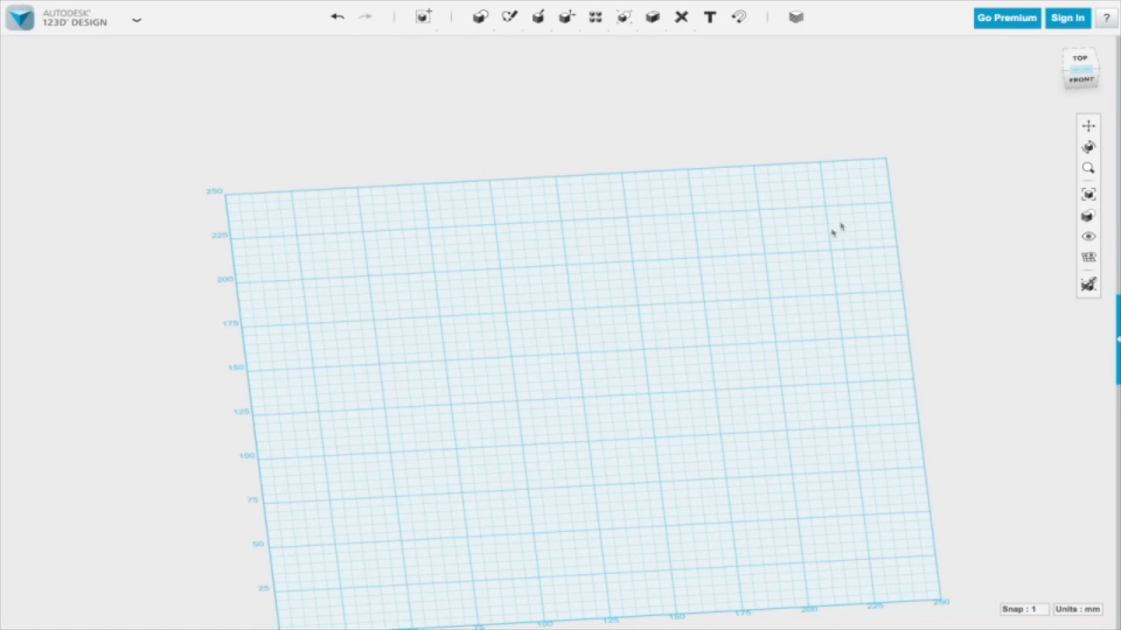
Show the empty grid from the top and place a 20 × 20 mm rectangle primitive with its upper edge on the 150 mm line.
{"action": "right_click_drag", "start_coordinate": [817, 240], "coordinate": [828, 211]}
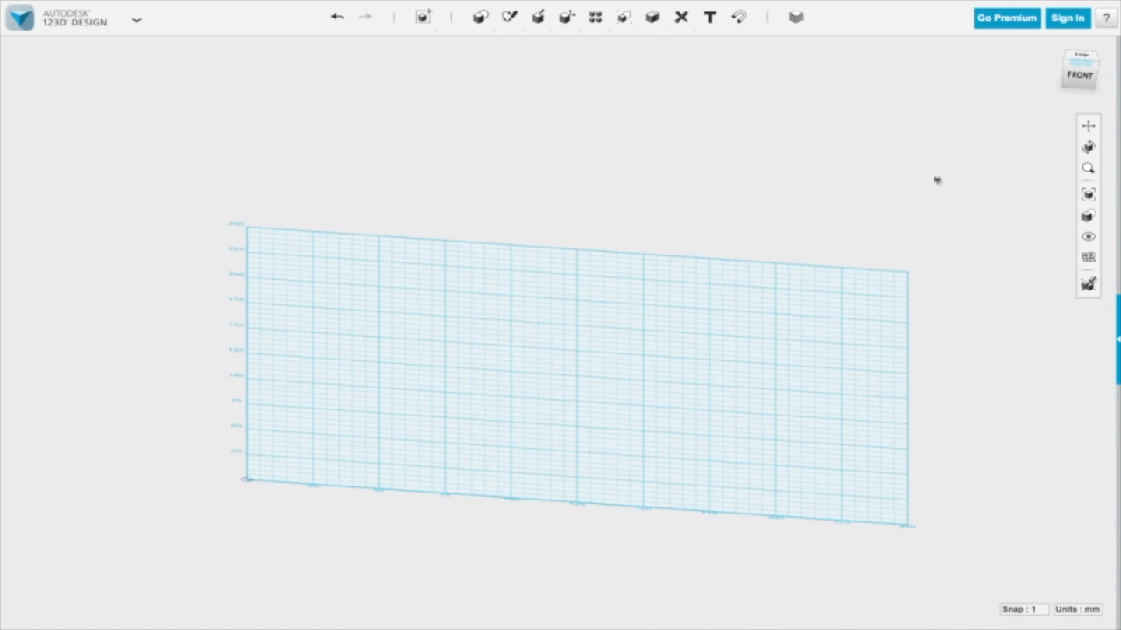
{"action": "mouse_move", "coordinate": [509, 18]}
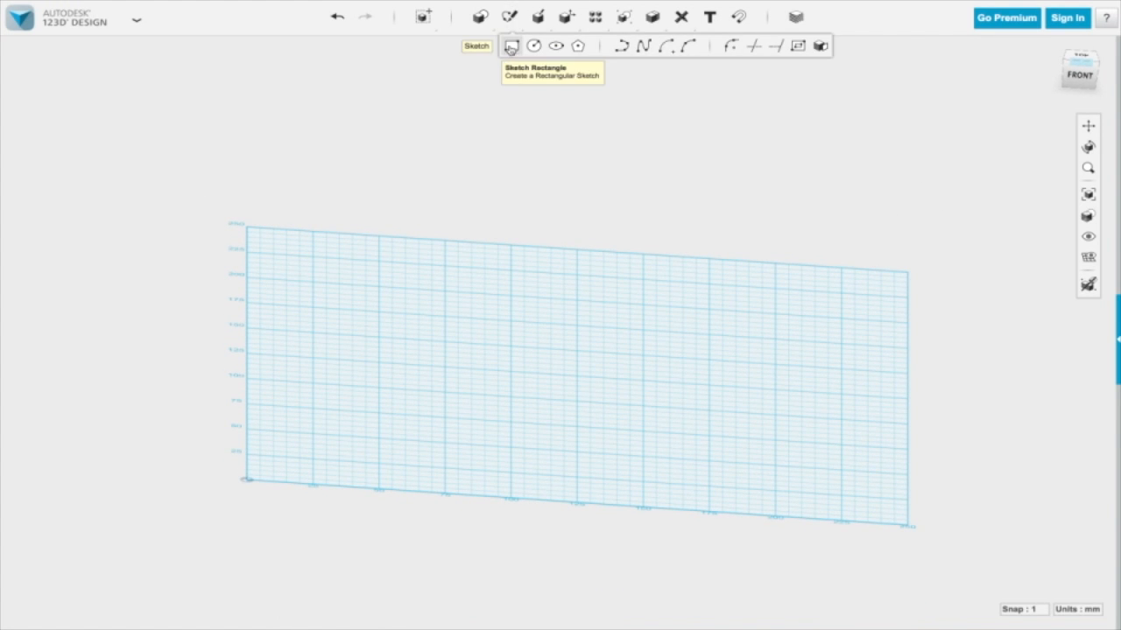
{"action": "right_click_drag", "start_coordinate": [820, 282], "coordinate": [824, 317]}
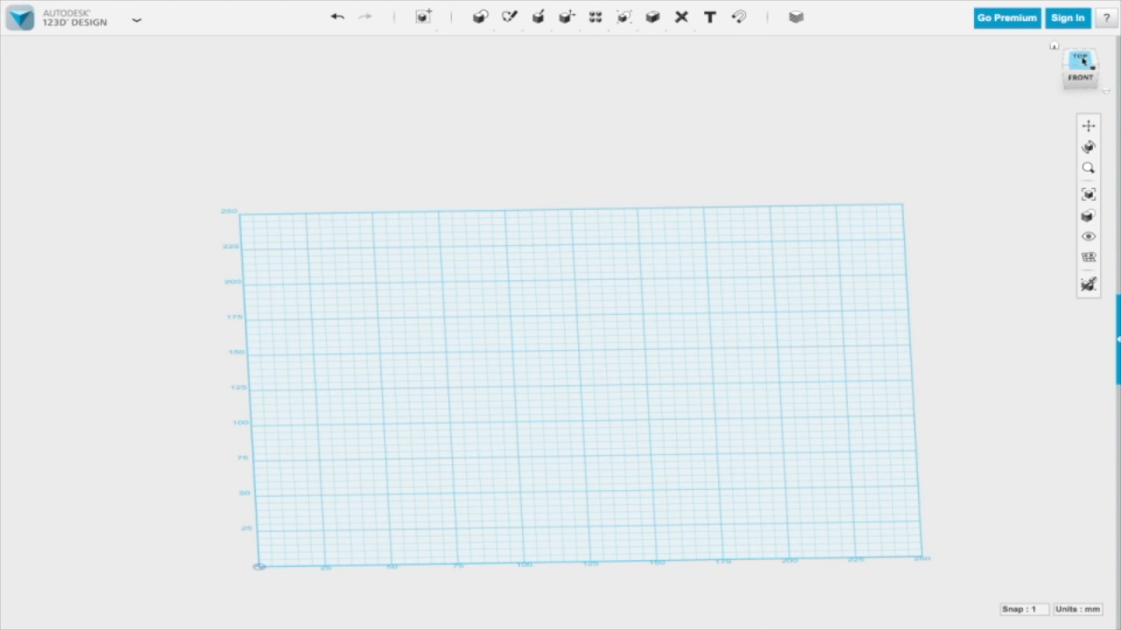
{"action": "left_click", "coordinate": [1082, 60]}
{"action": "scroll", "coordinate": [617, 254], "scroll_direction": "up", "scroll_amount": 5}
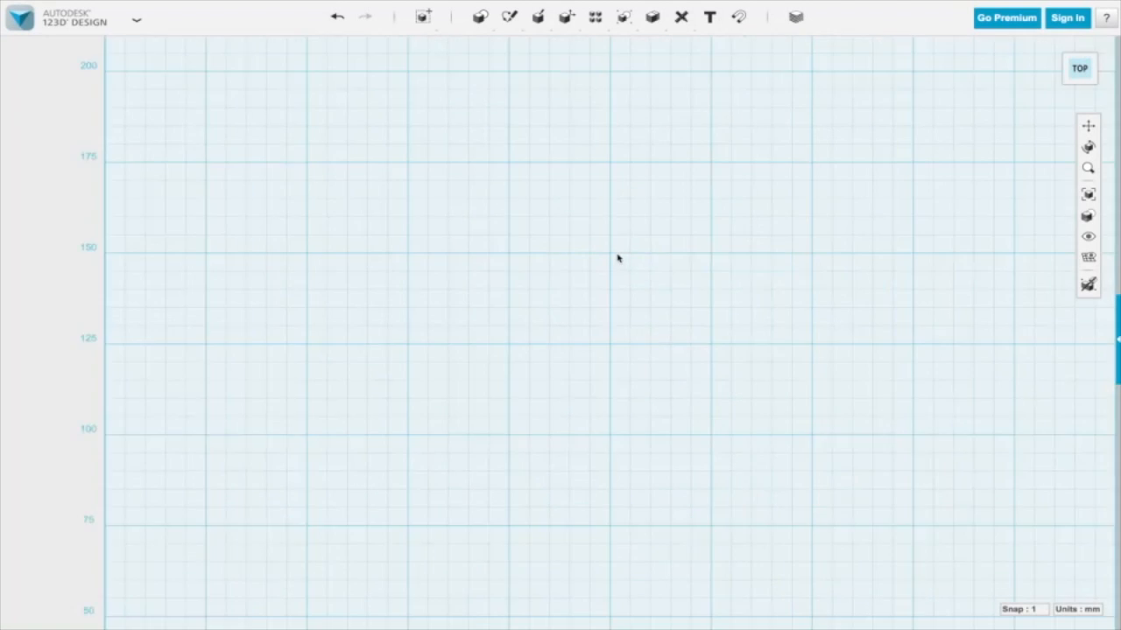
{"action": "mouse_move", "coordinate": [480, 17]}
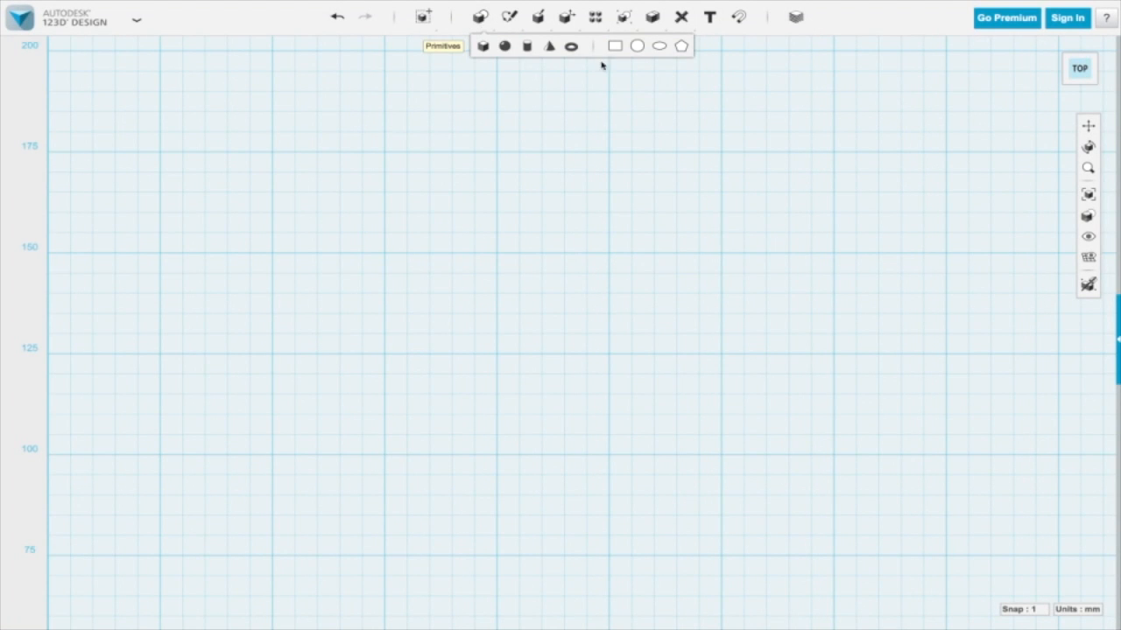
{"action": "left_click", "coordinate": [617, 46]}
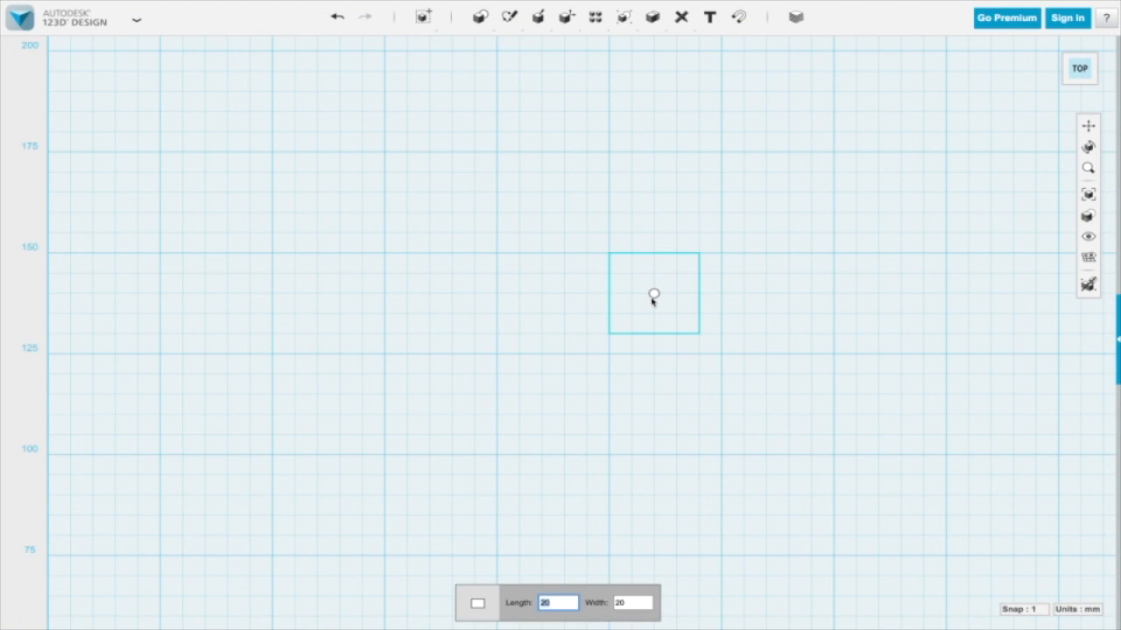
{"action": "left_click", "coordinate": [652, 298]}
Place a second 20 × 20 mm rectangle primitive directly above the first, with its upper edge on the 175 mm line.
{"action": "mouse_move", "coordinate": [507, 18]}
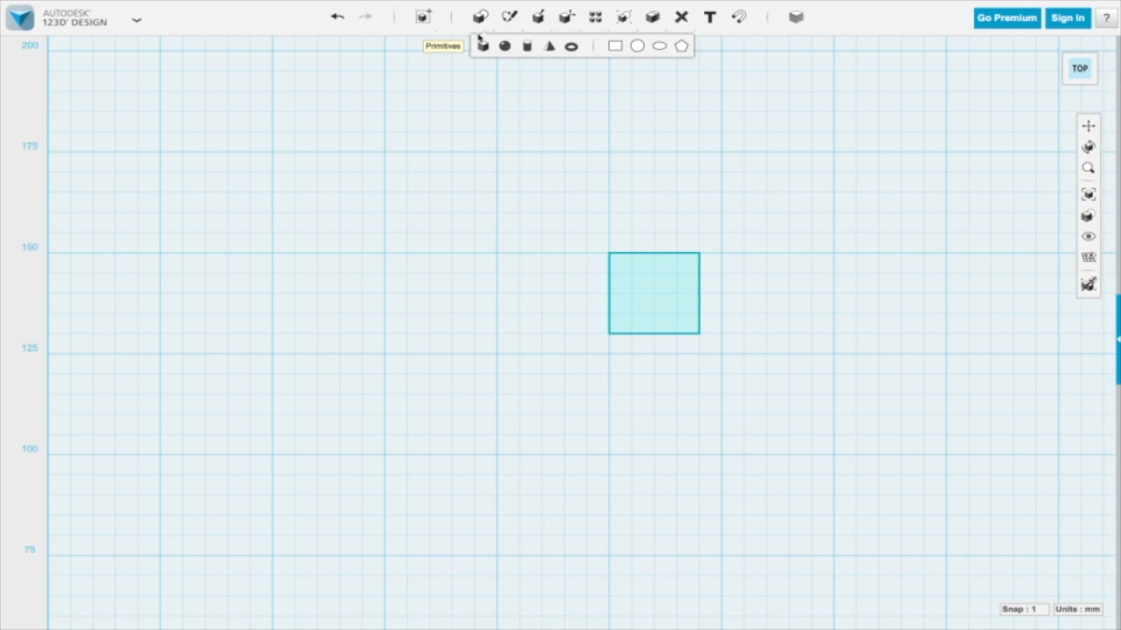
{"action": "left_click", "coordinate": [618, 48]}
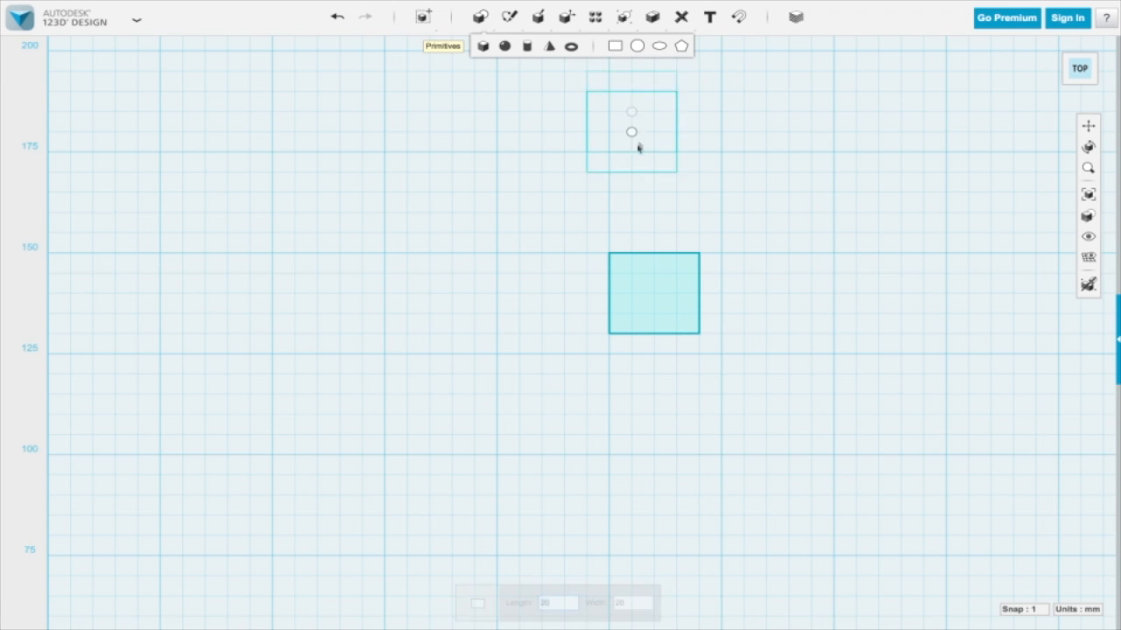
{"action": "left_click", "coordinate": [652, 194]}
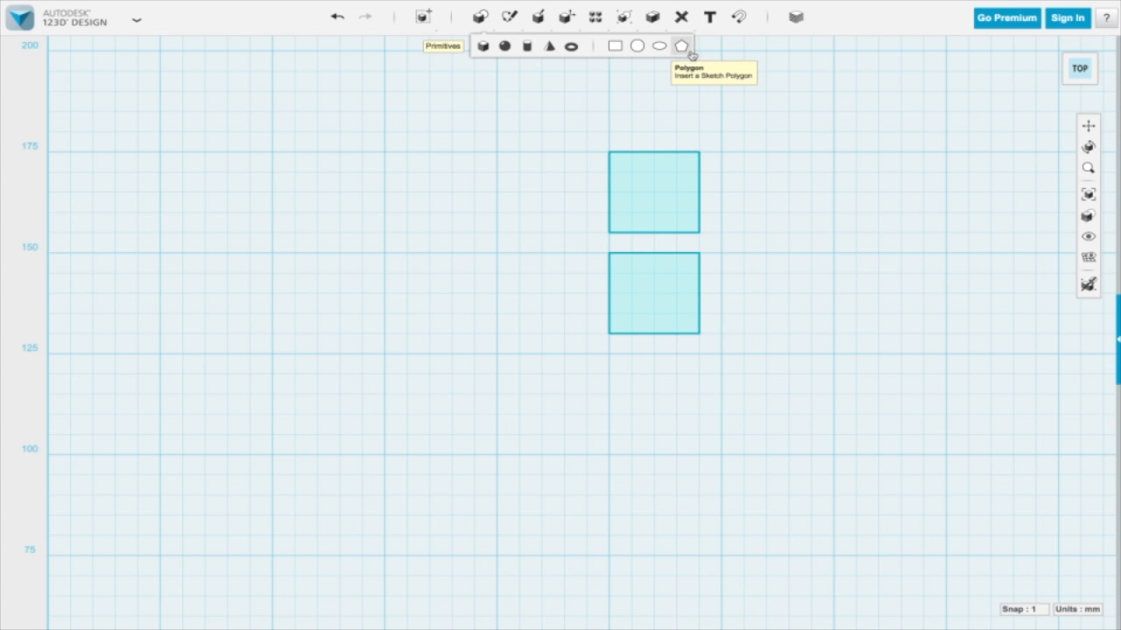
{"action": "mouse_move", "coordinate": [510, 21]}
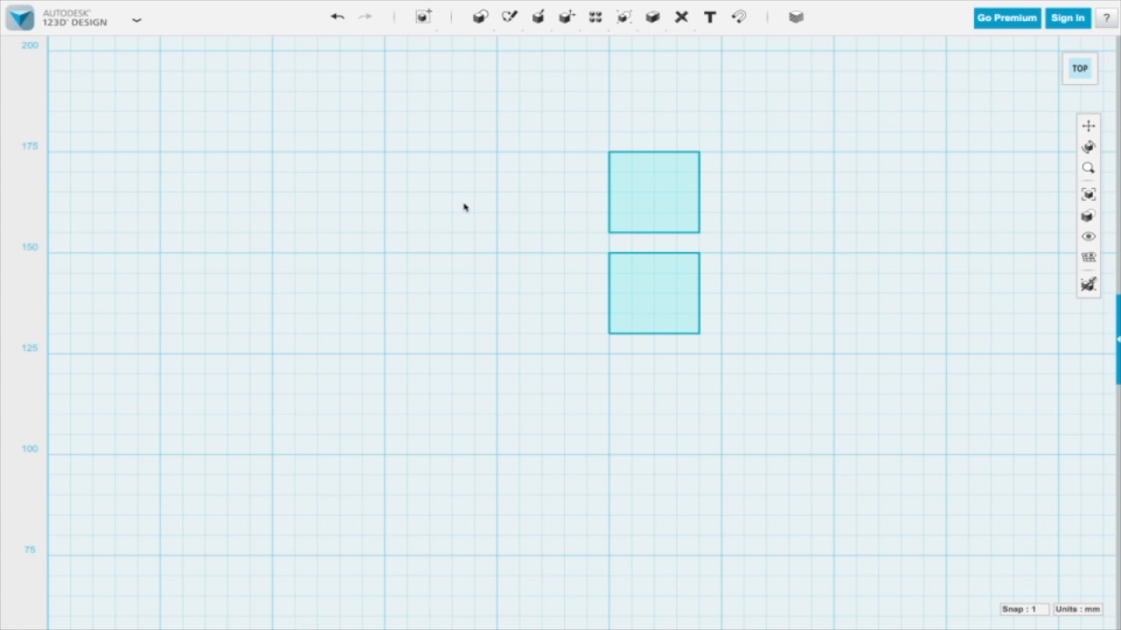
{"action": "middle_click_drag", "start_coordinate": [529, 214], "coordinate": [544, 341]}
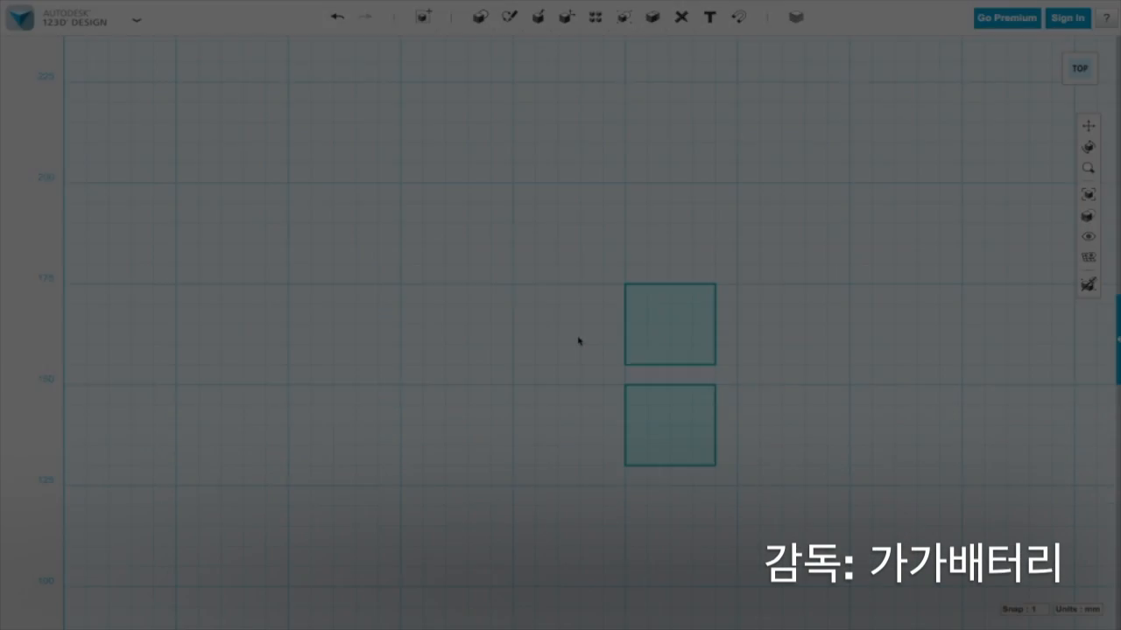